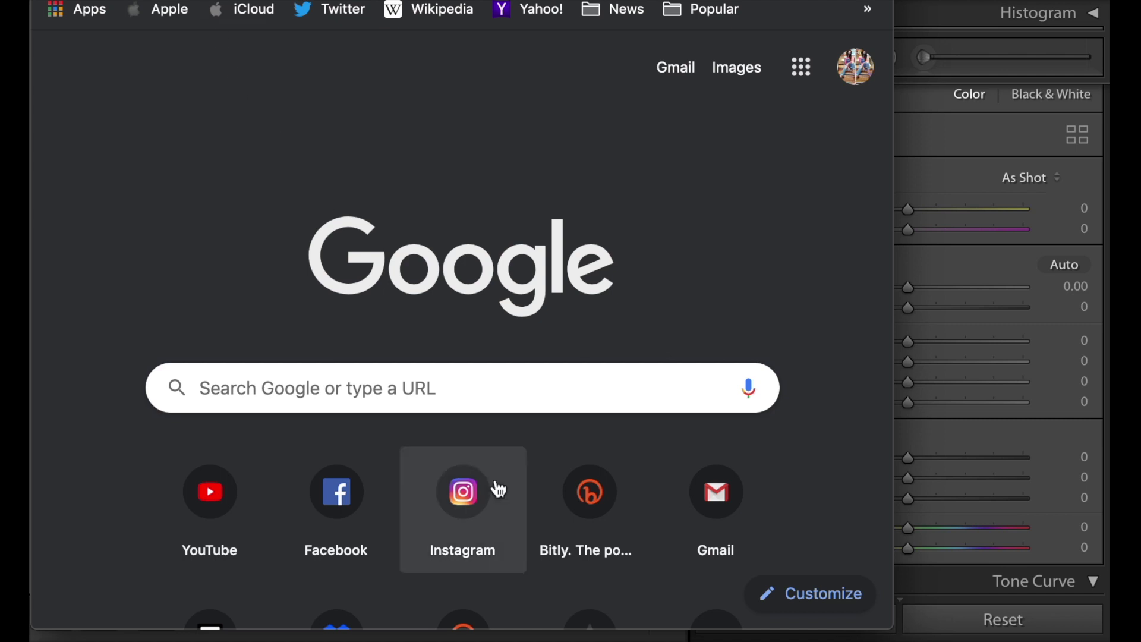
Search Instagram for lolahubner, open the lolahubnerpresets profile and scroll to its posts grid
click(464, 501)
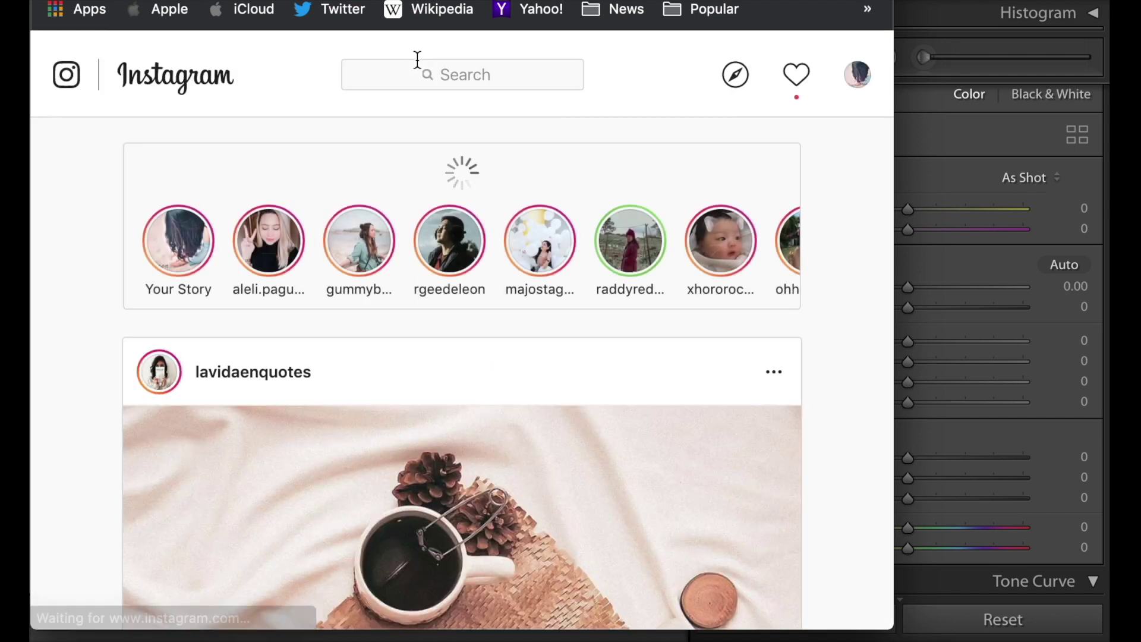
click(407, 71)
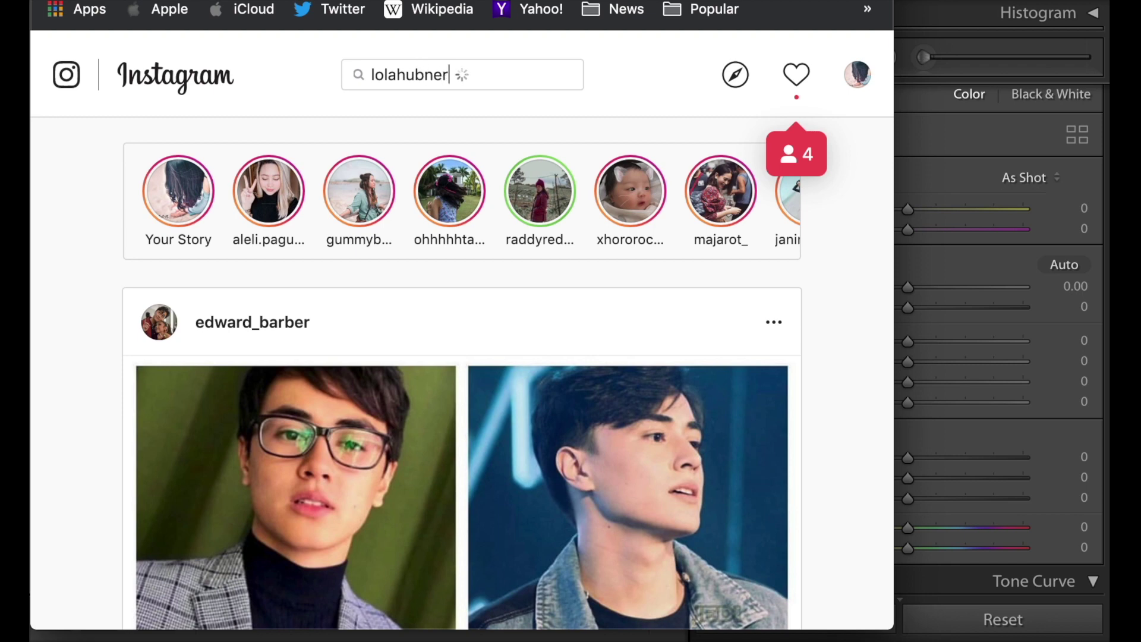
scroll(406, 76, down, 1)
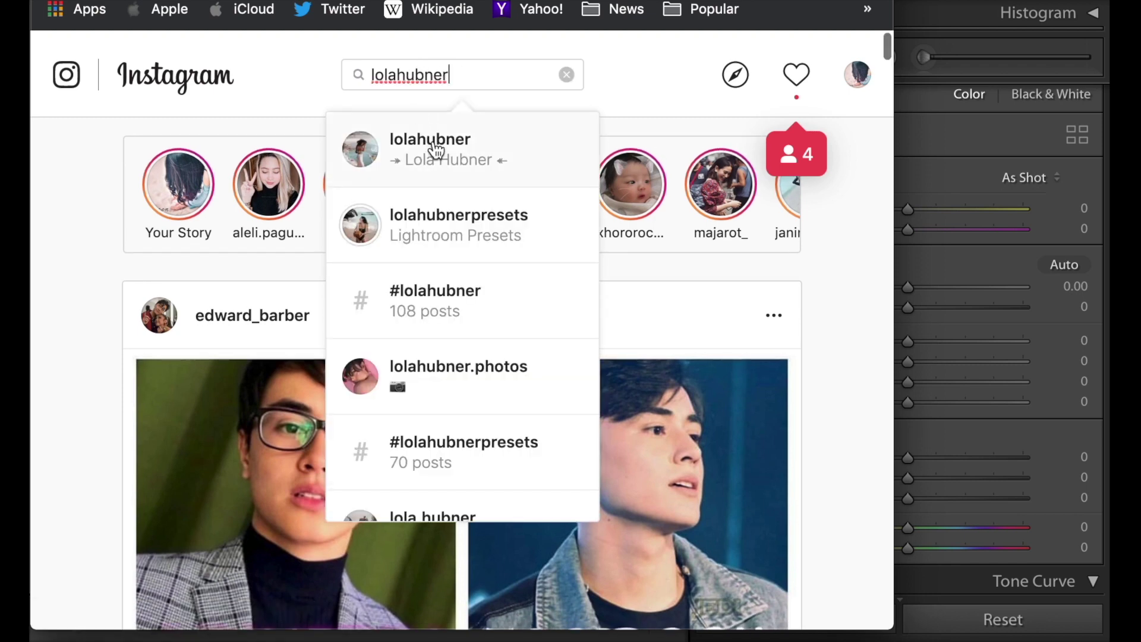
click(440, 232)
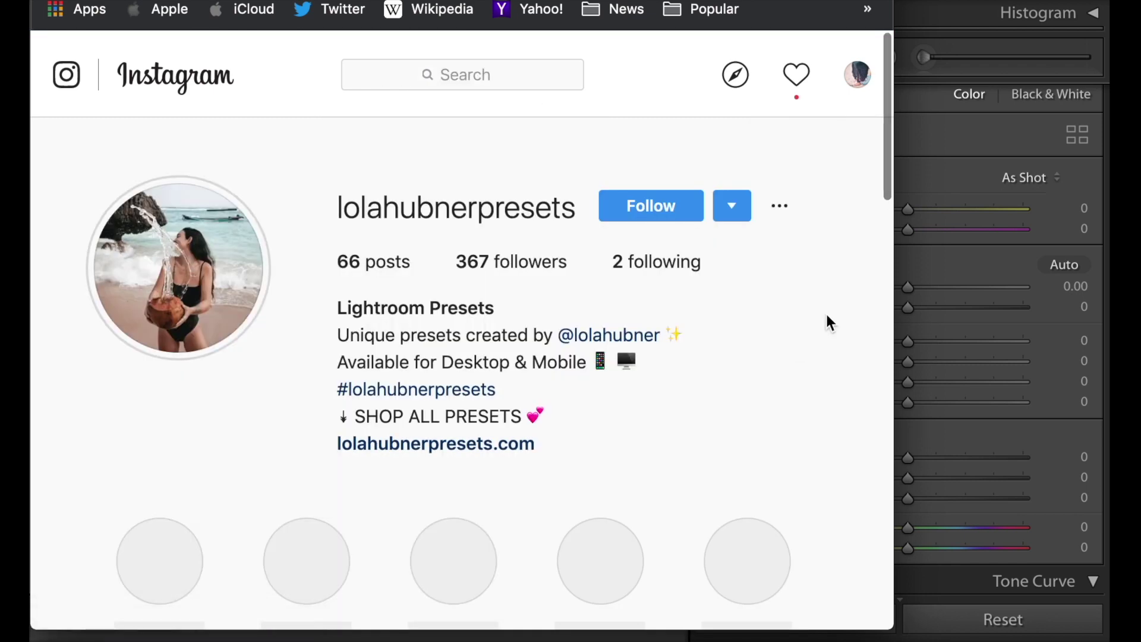
scroll(805, 320, down, 5)
scroll(804, 314, down, 3)
scroll(805, 315, down, 1)
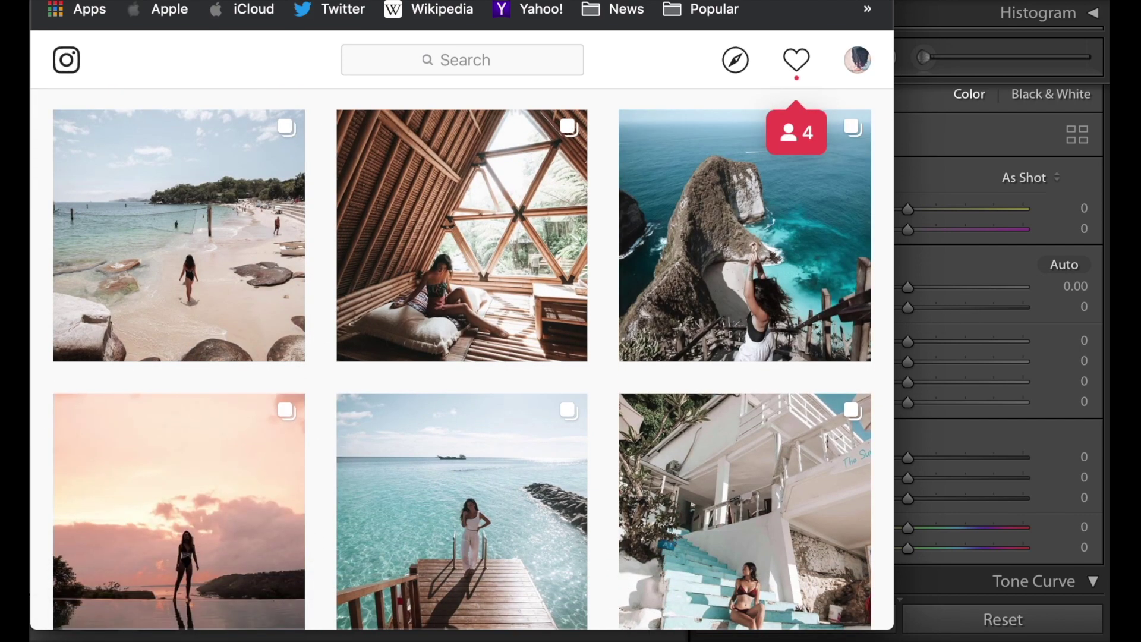
Screenshot the edited second photo of the Nusa Penida cliff post
click(734, 306)
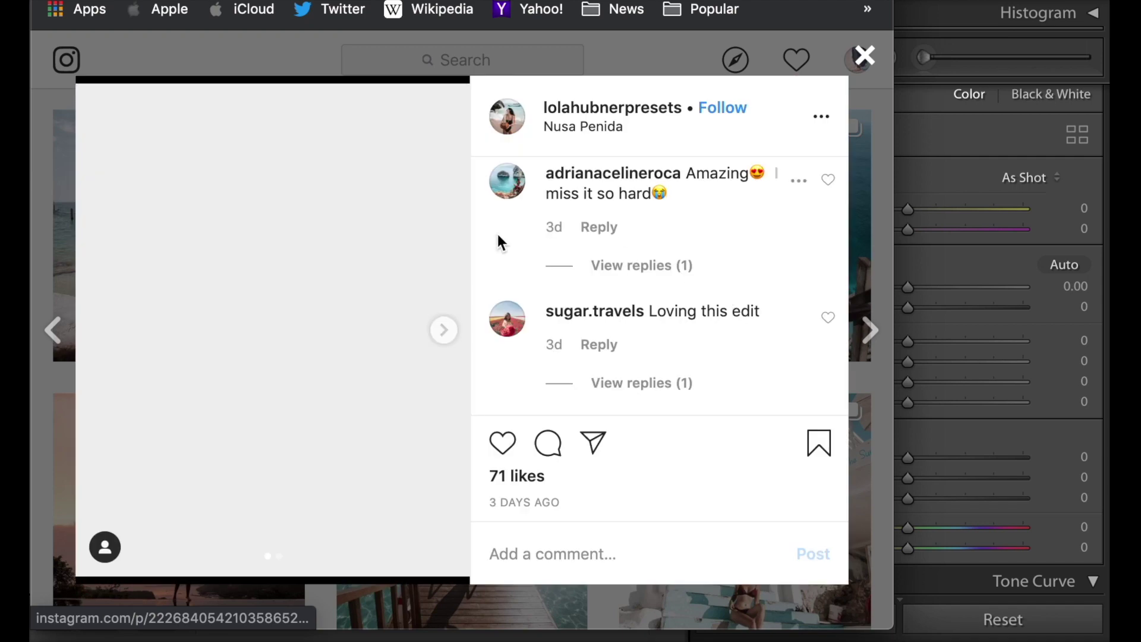
click(443, 332)
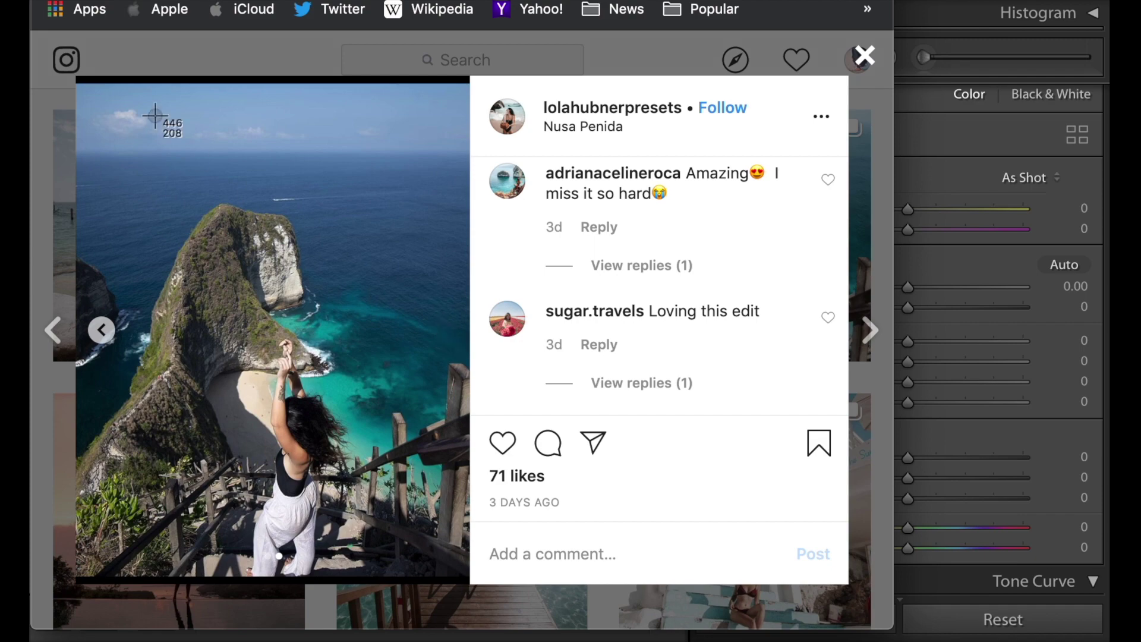
drag(75, 84, 469, 581)
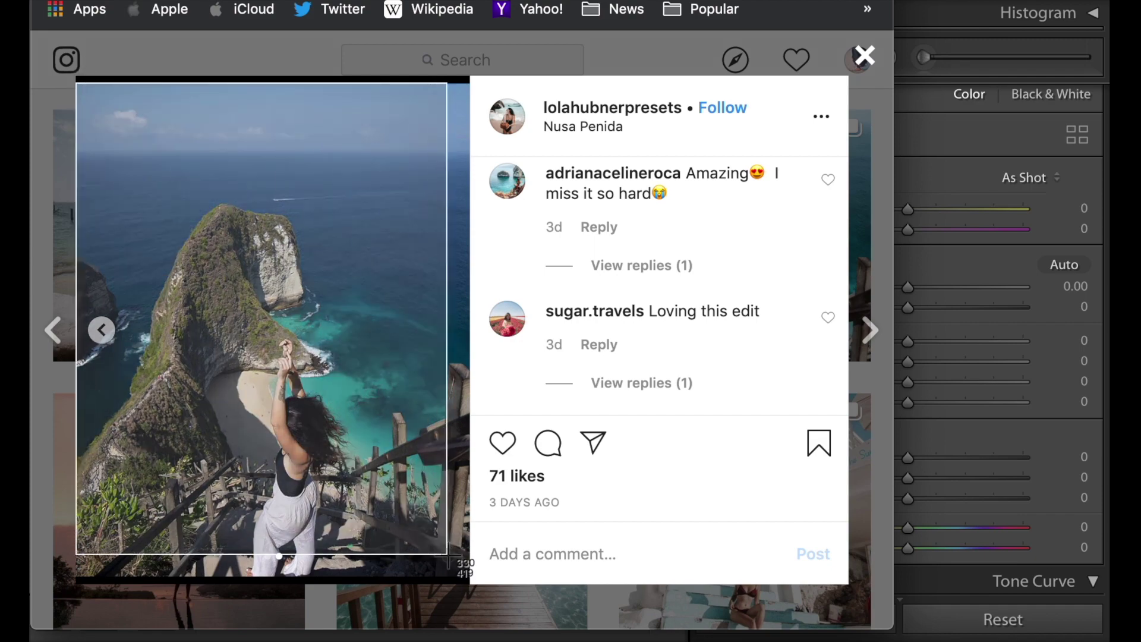
click(865, 57)
Screenshot the white-building stairs and coconut beach photos
click(796, 440)
key(super+shift+4)
drag(76, 83, 470, 580)
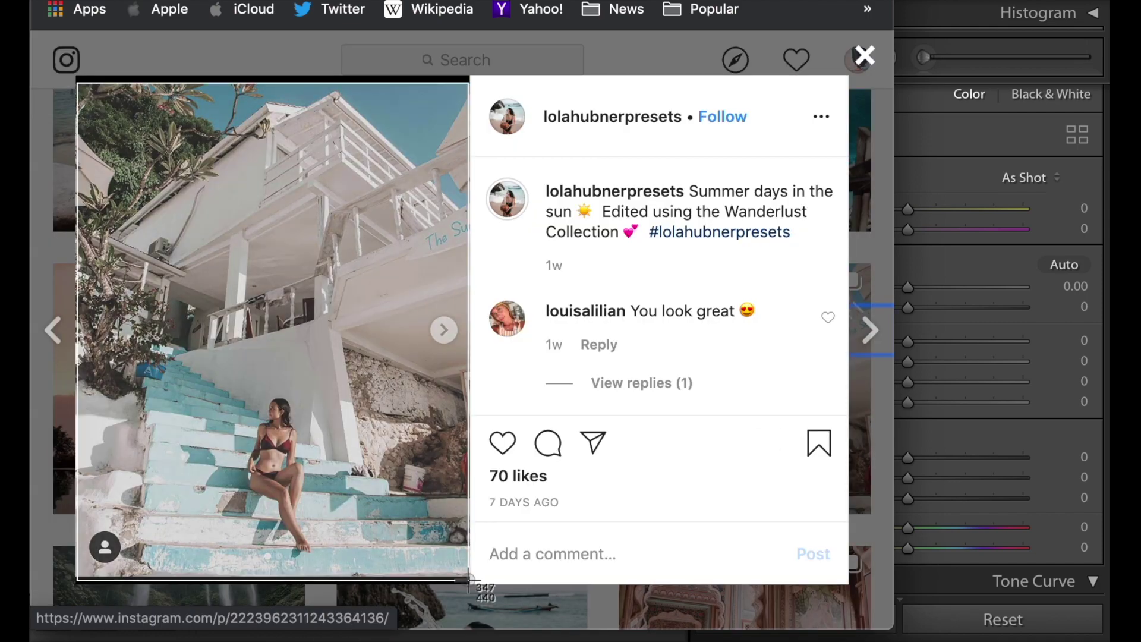
click(475, 594)
click(540, 387)
key(super+shift+4)
drag(76, 84, 469, 579)
click(472, 594)
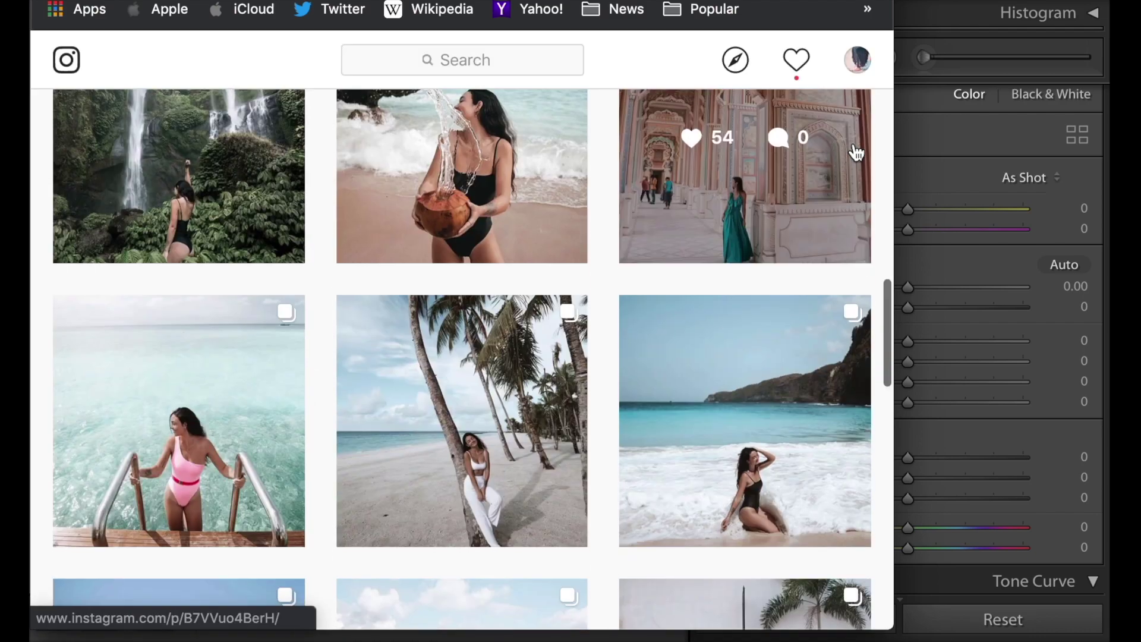
Screenshot the palm-tree beach photo and view the Sydney stairs post's second photo
scroll(527, 394, down, 2)
click(527, 395)
key(super+shift+4)
drag(74, 85, 448, 540)
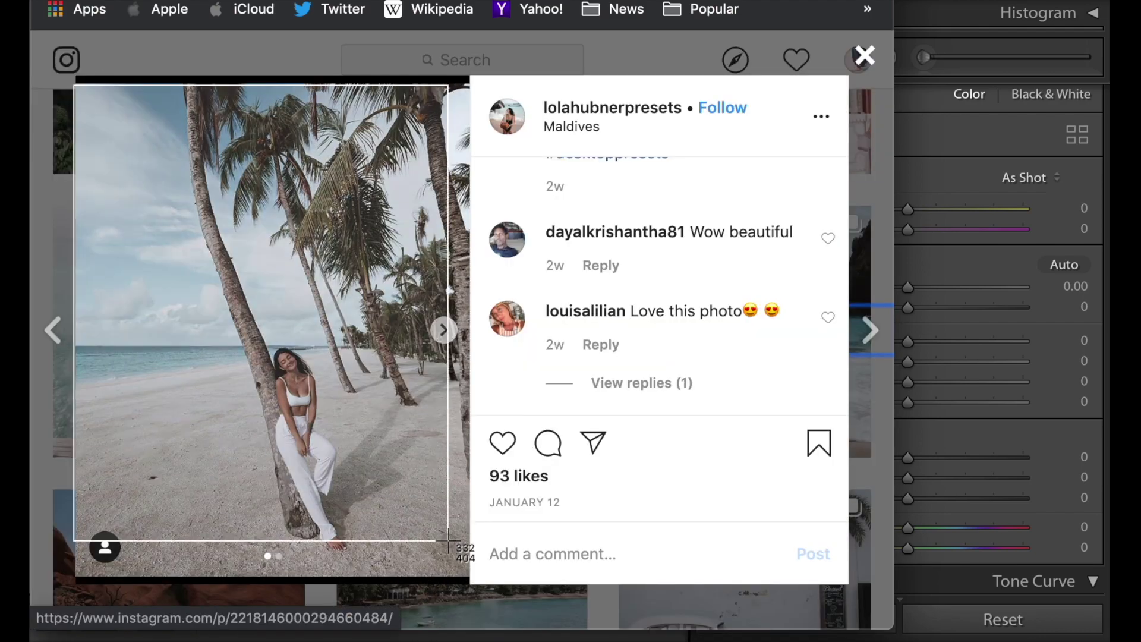
click(883, 138)
scroll(506, 356, down, 5)
click(506, 415)
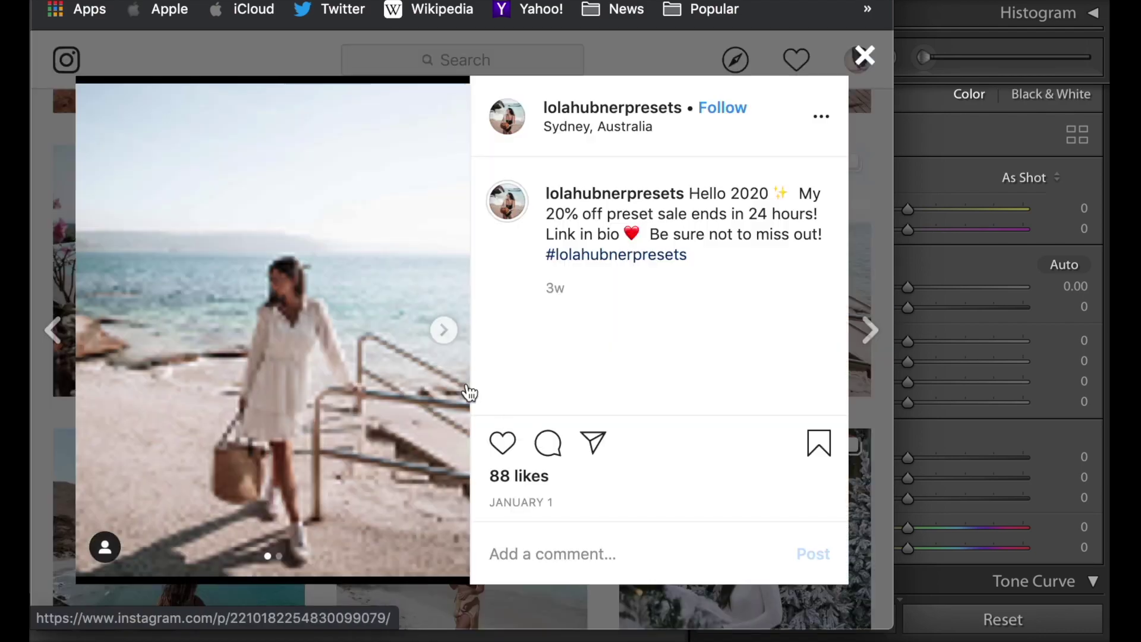
click(441, 332)
key(Escape)
click(865, 56)
View the edited second photos of the Bali big-hat and car road-trip posts
scroll(793, 296, down, 3)
click(793, 295)
click(443, 329)
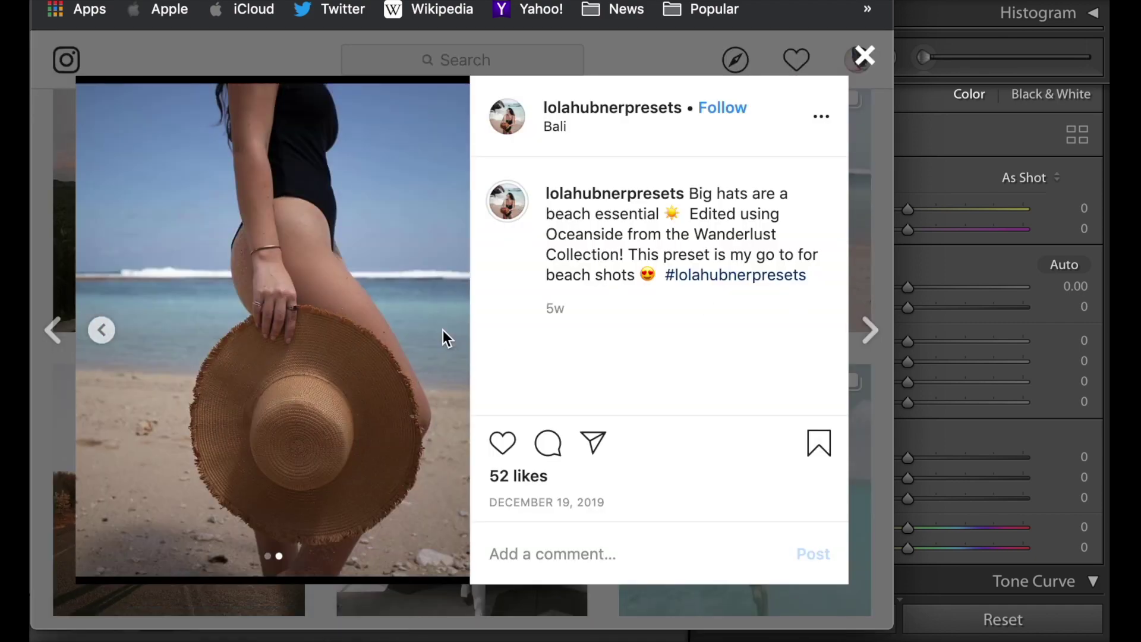
key(Escape)
click(860, 285)
scroll(626, 258, down, 5)
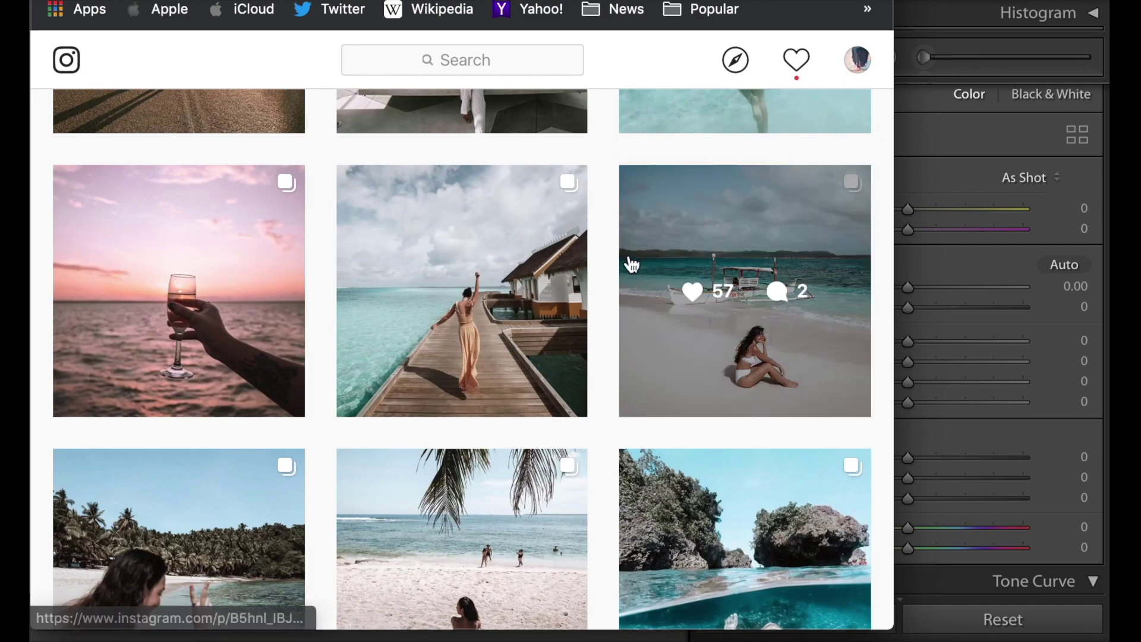
scroll(631, 264, down, 5)
scroll(632, 264, down, 5)
scroll(527, 504, down, 5)
click(527, 505)
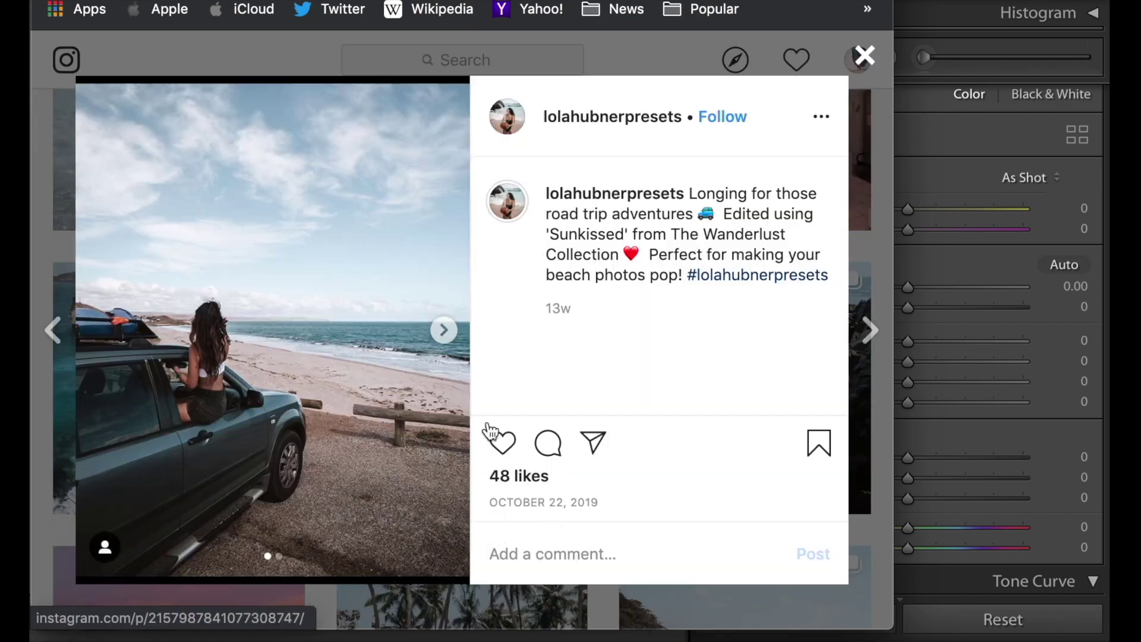
click(443, 330)
click(878, 256)
Step to the last, vivid sunflower photo and start a screenshot of it
scroll(882, 262, down, 5)
scroll(882, 263, down, 5)
scroll(212, 527, down, 5)
click(212, 527)
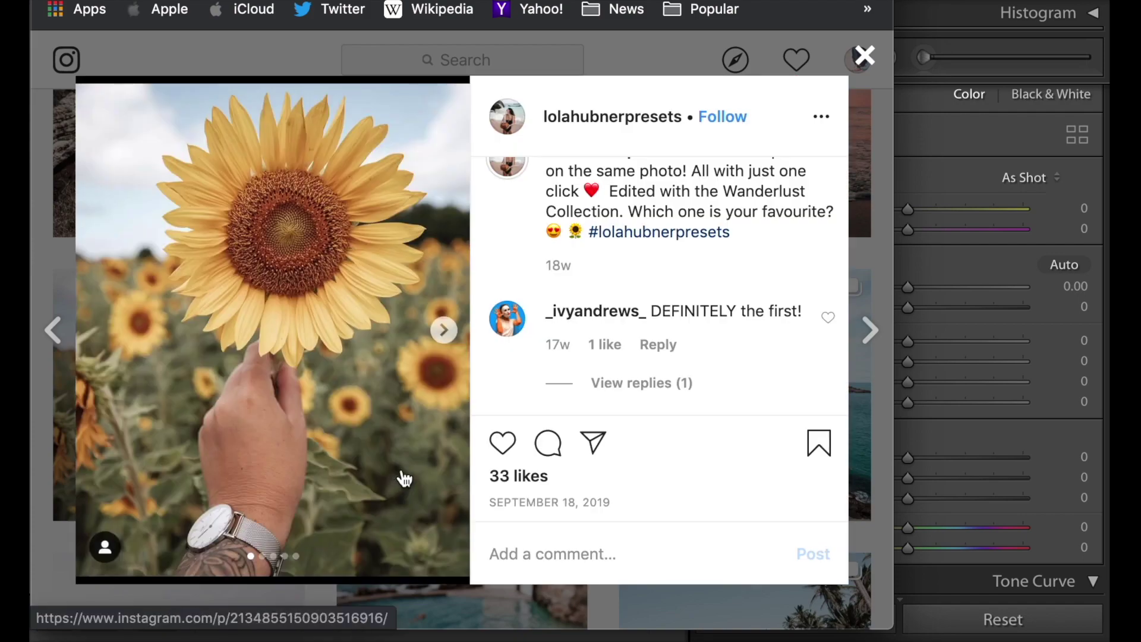
click(442, 330)
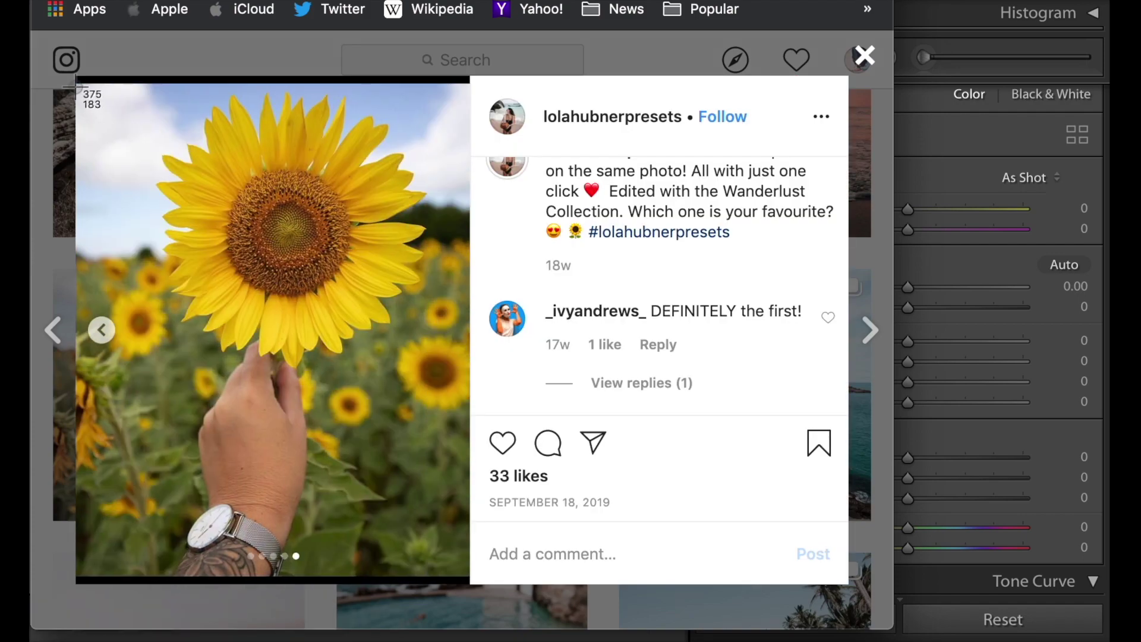
click(443, 330)
key(super+shift+4)
click(896, 387)
Screenshot the turquoise cove beach photo, then scroll back up the grid
scroll(846, 387, down, 2)
click(846, 387)
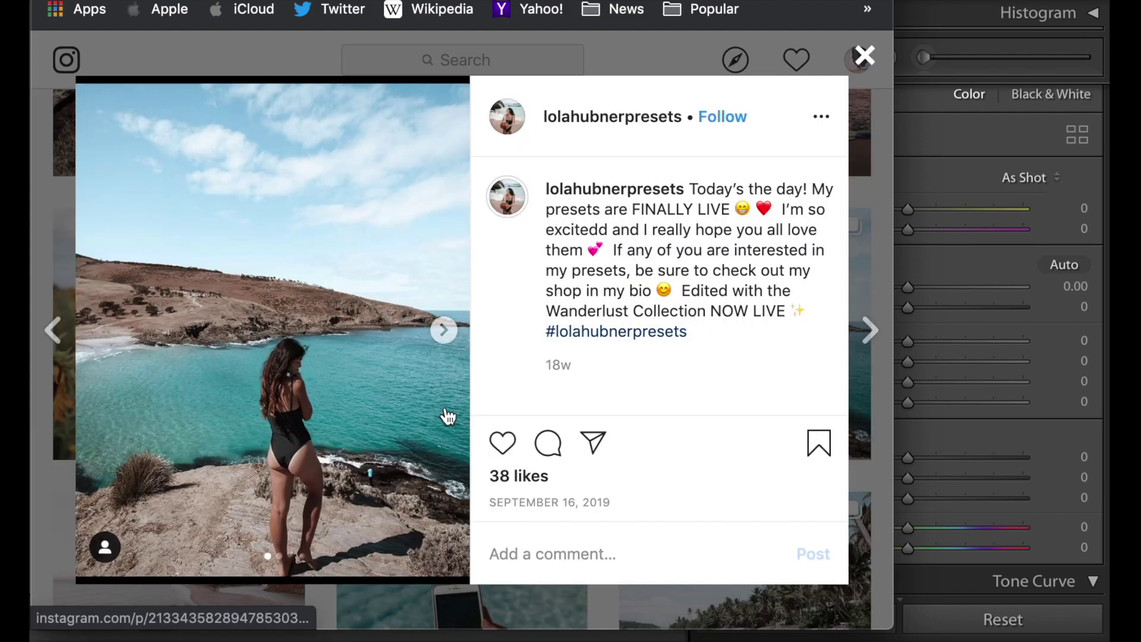
click(440, 332)
key(super+shift+4)
drag(76, 83, 470, 580)
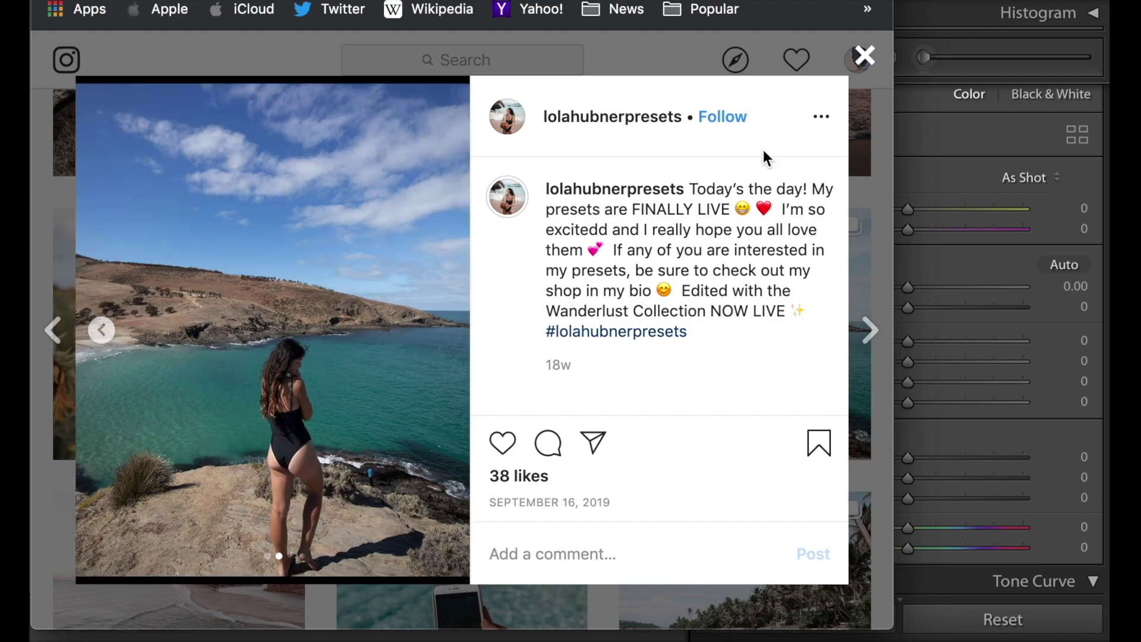
key(Escape)
scroll(838, 160, down, 2)
scroll(838, 161, down, 3)
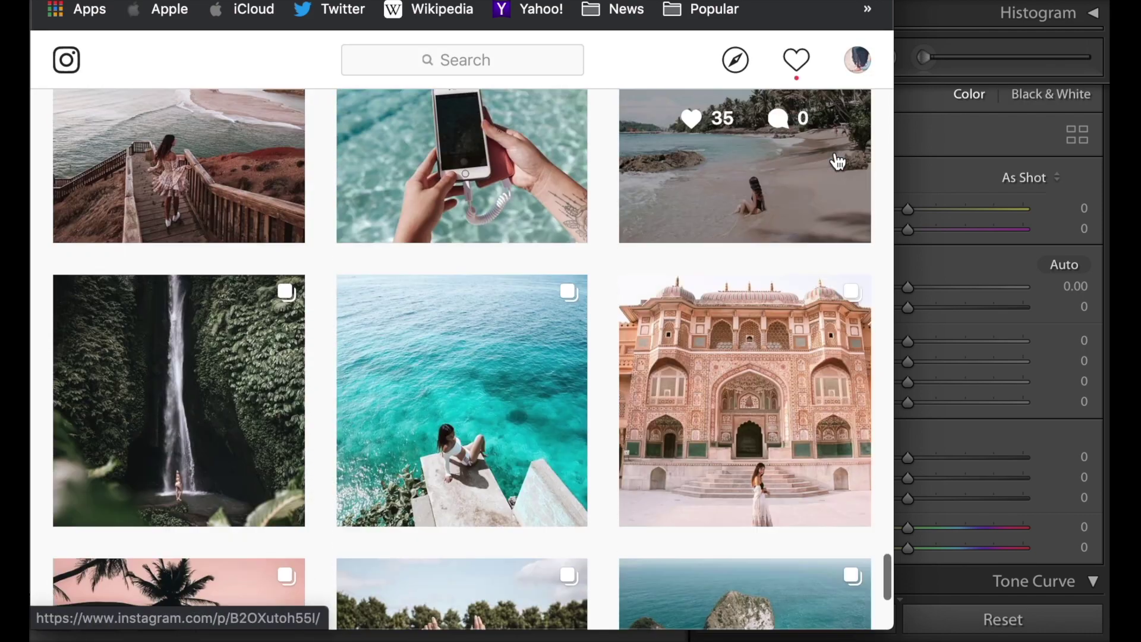
scroll(838, 161, down, 5)
scroll(838, 161, up, 5)
scroll(838, 160, up, 5)
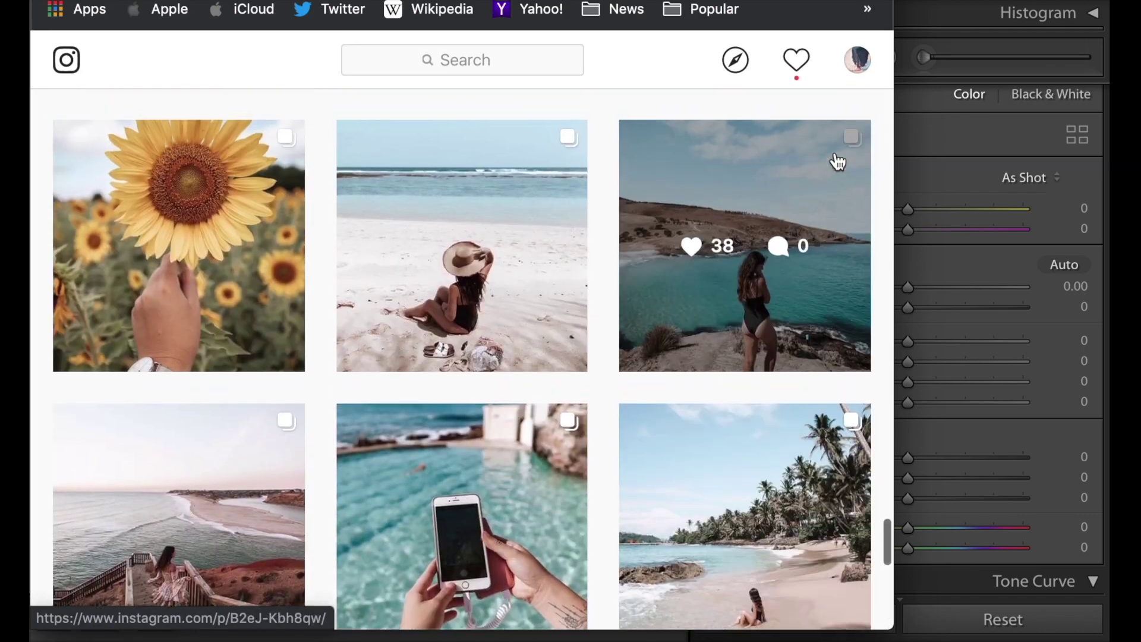
scroll(838, 161, up, 5)
scroll(838, 161, up, 2)
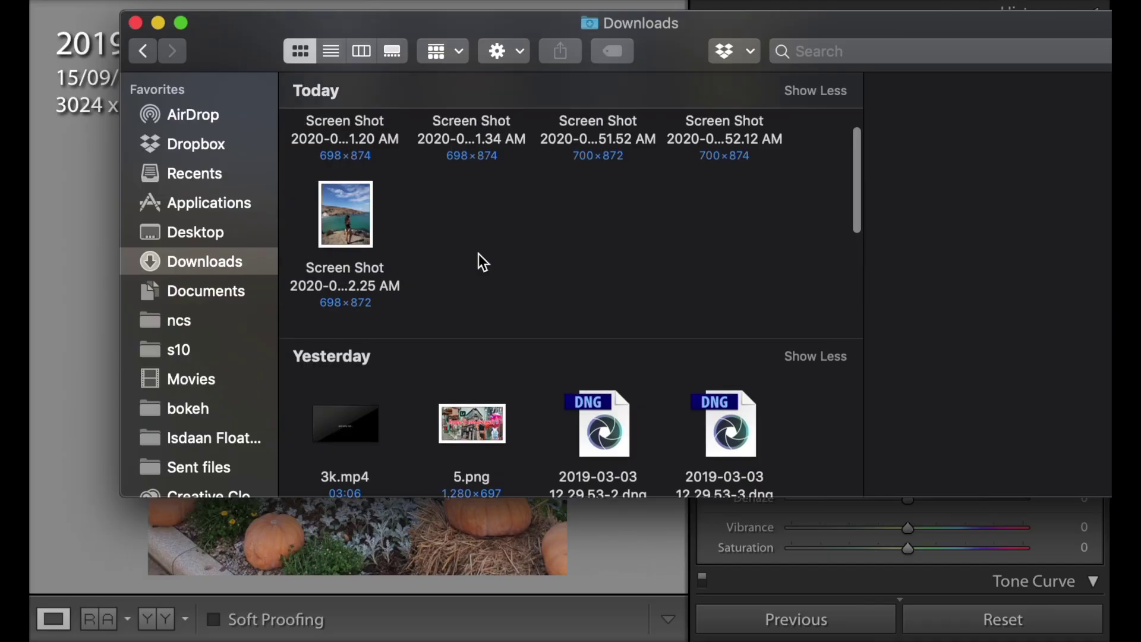
Select all nine Screen Shot files listed under Today in Downloads
scroll(479, 254, up, 3)
scroll(479, 254, up, 1)
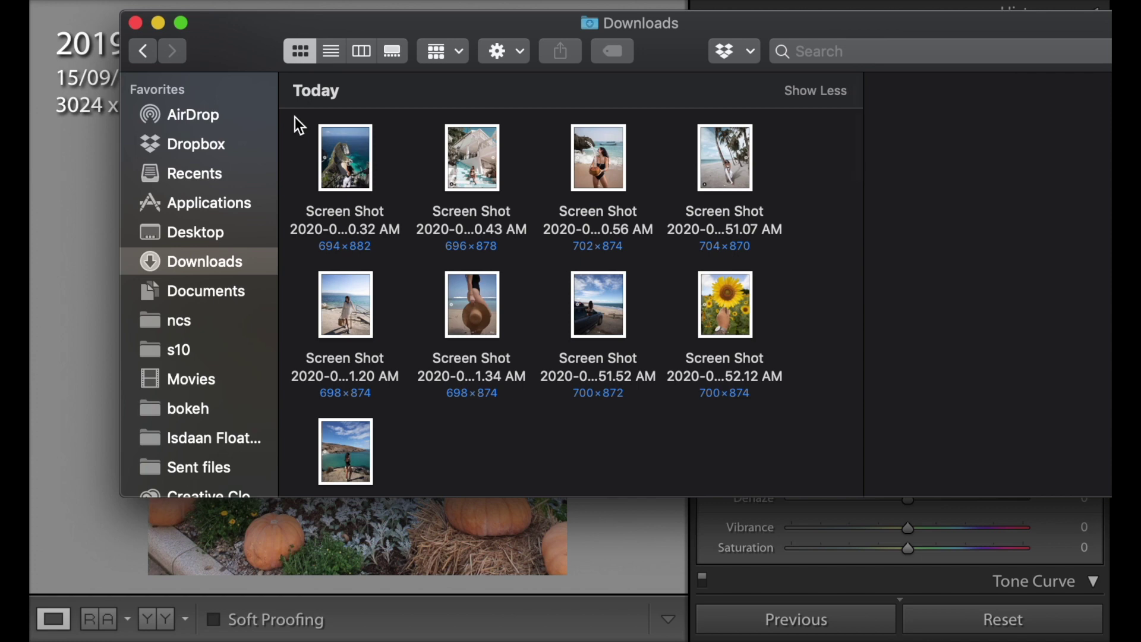
drag(295, 116, 798, 482)
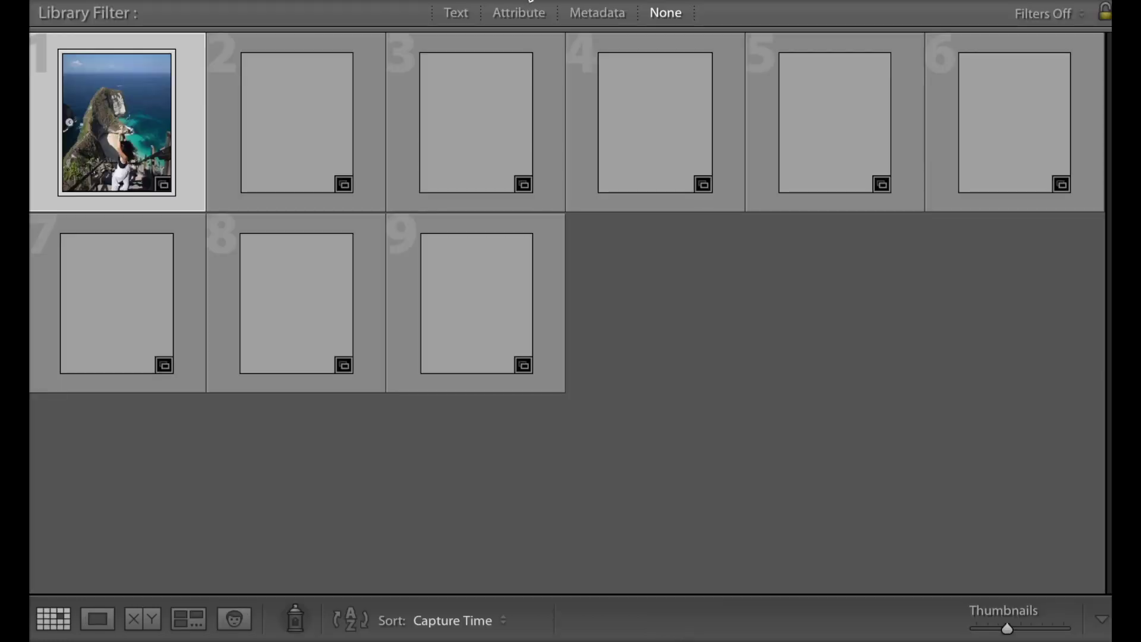
Open the first imported cliff screenshot in the Develop module with D
key(d)
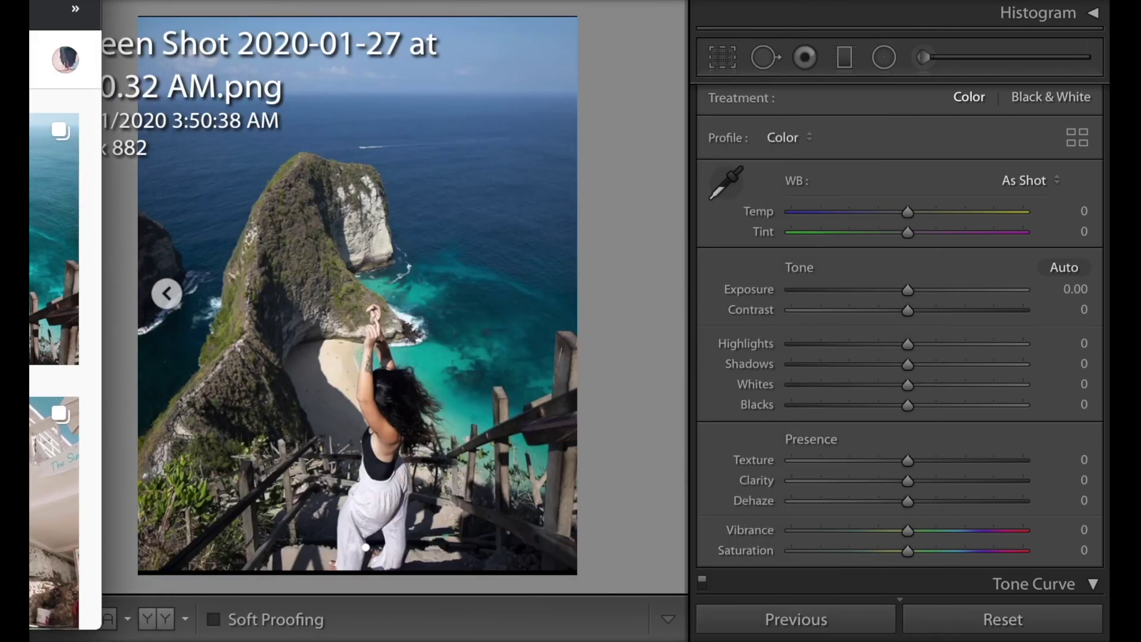
Set Blue saturation −32 and luminance +10, Yellow hue −48, and lower Green saturation
scroll(1007, 381, down, 5)
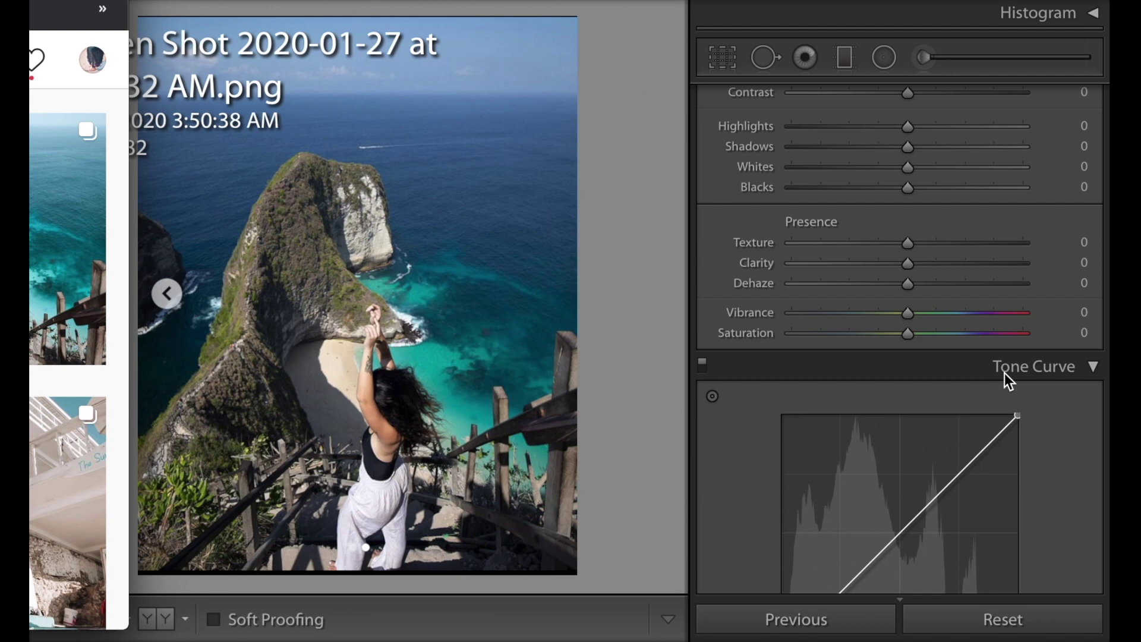
scroll(1004, 373, down, 10)
click(873, 358)
drag(914, 380, 928, 380)
scroll(857, 275, up, 1)
click(855, 293)
click(856, 349)
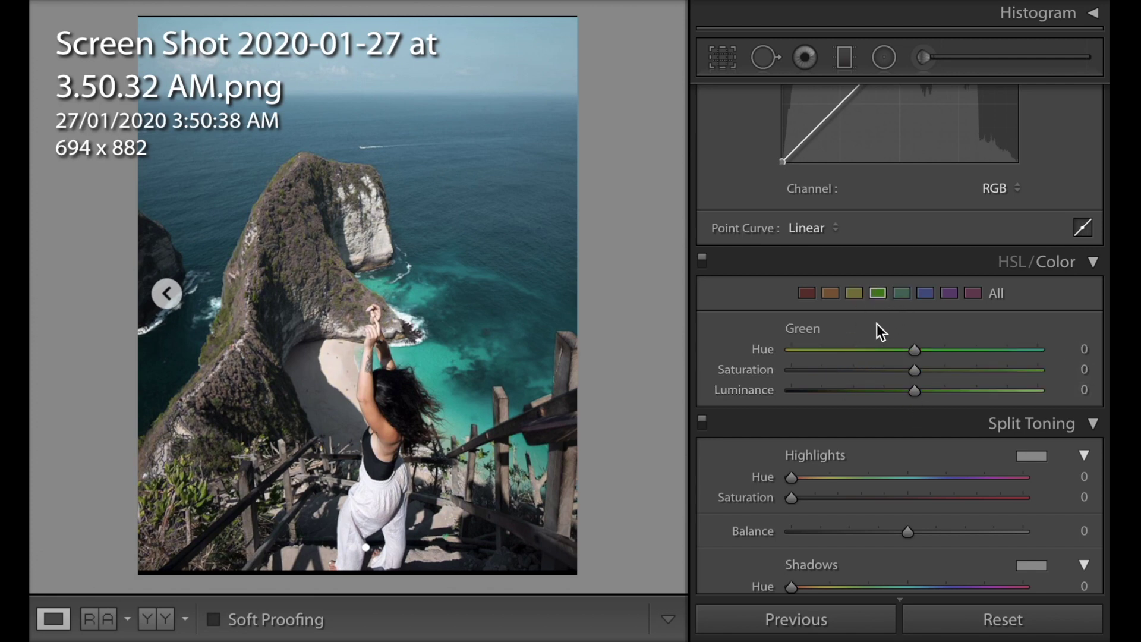
click(860, 369)
Set Temp +19, Tint −8, Highlights −61, Whites −62 and Shadows +20
scroll(904, 333, up, 5)
scroll(920, 287, up, 5)
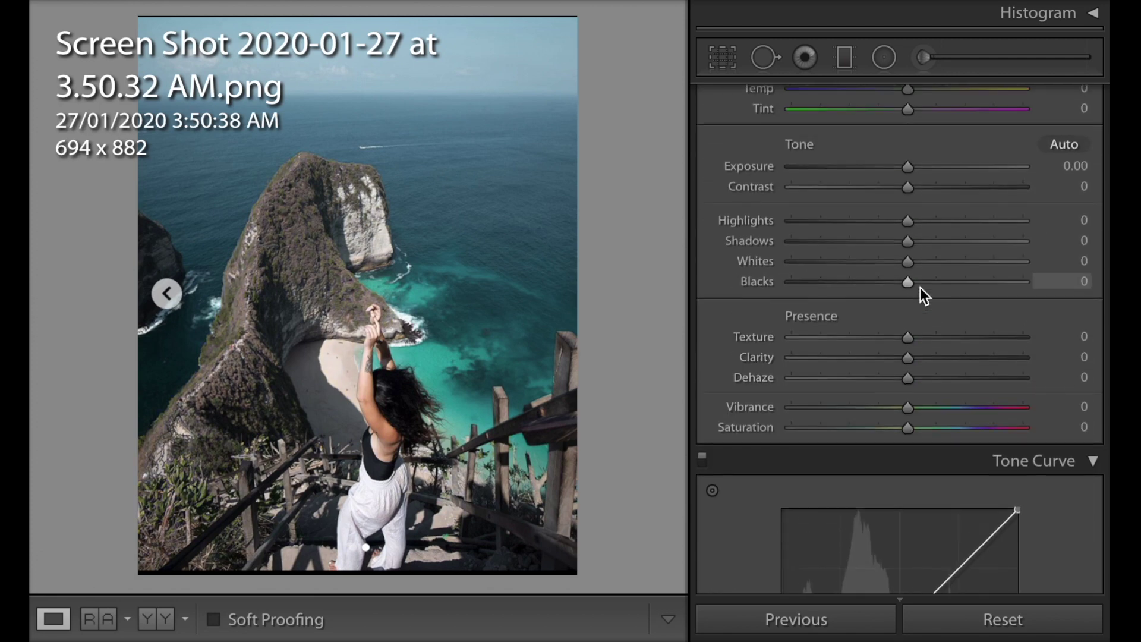
scroll(920, 288, up, 5)
click(929, 240)
click(905, 261)
drag(904, 262, 897, 263)
click(833, 373)
click(833, 413)
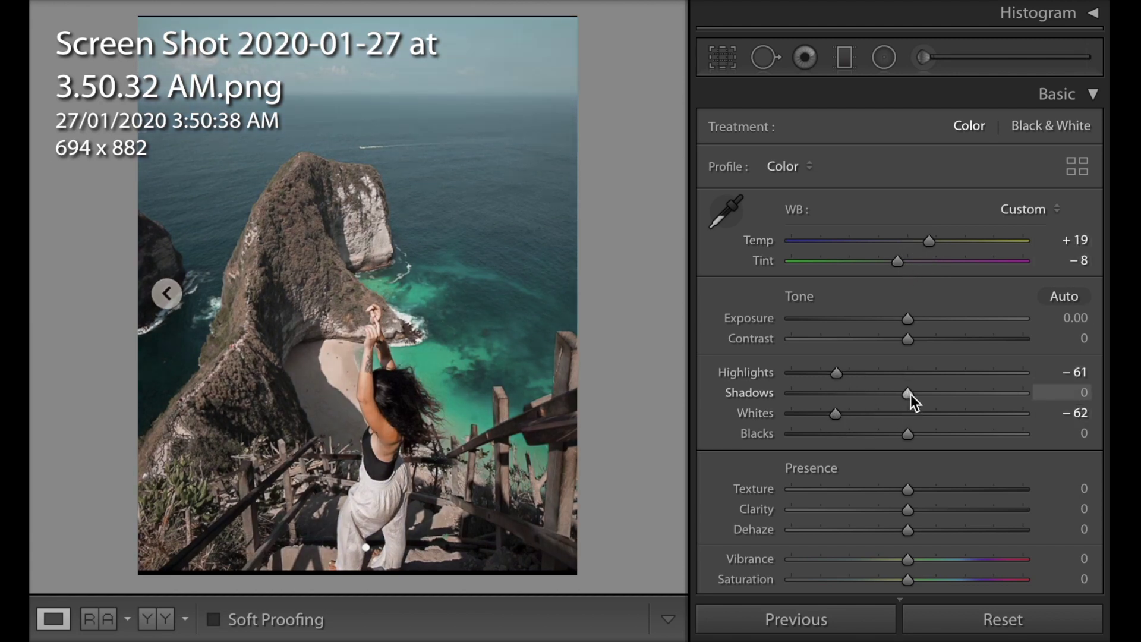
drag(909, 393, 931, 392)
Build a faded RGB tone curve with a midpoint, a raised upper point and lifted blacks
scroll(931, 433, down, 2)
scroll(929, 437, down, 4)
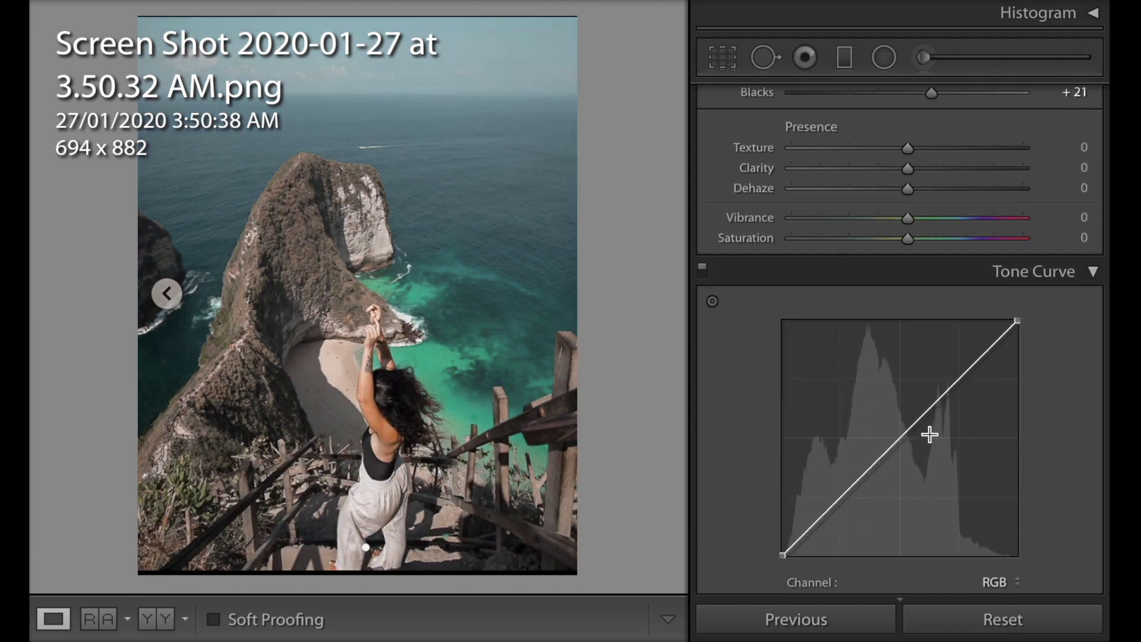
scroll(929, 434, down, 1)
drag(785, 476, 795, 465)
click(900, 364)
click(959, 308)
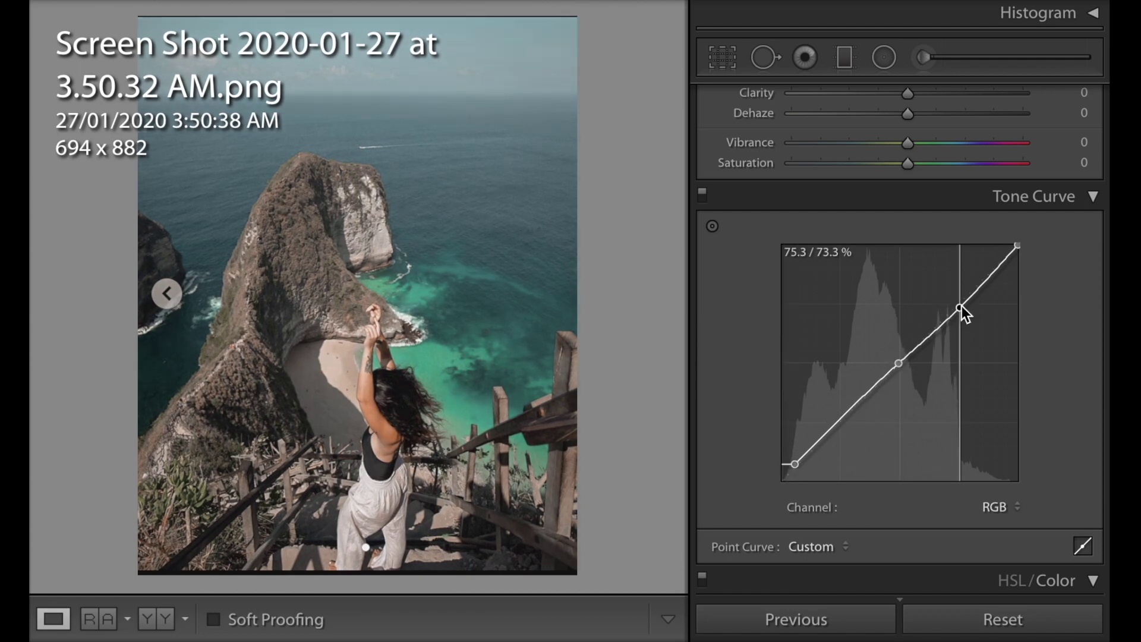
drag(961, 308, 961, 304)
drag(791, 468, 800, 463)
Set Orange saturation to −21 and luminance to −16
scroll(832, 354, down, 5)
click(889, 382)
click(895, 403)
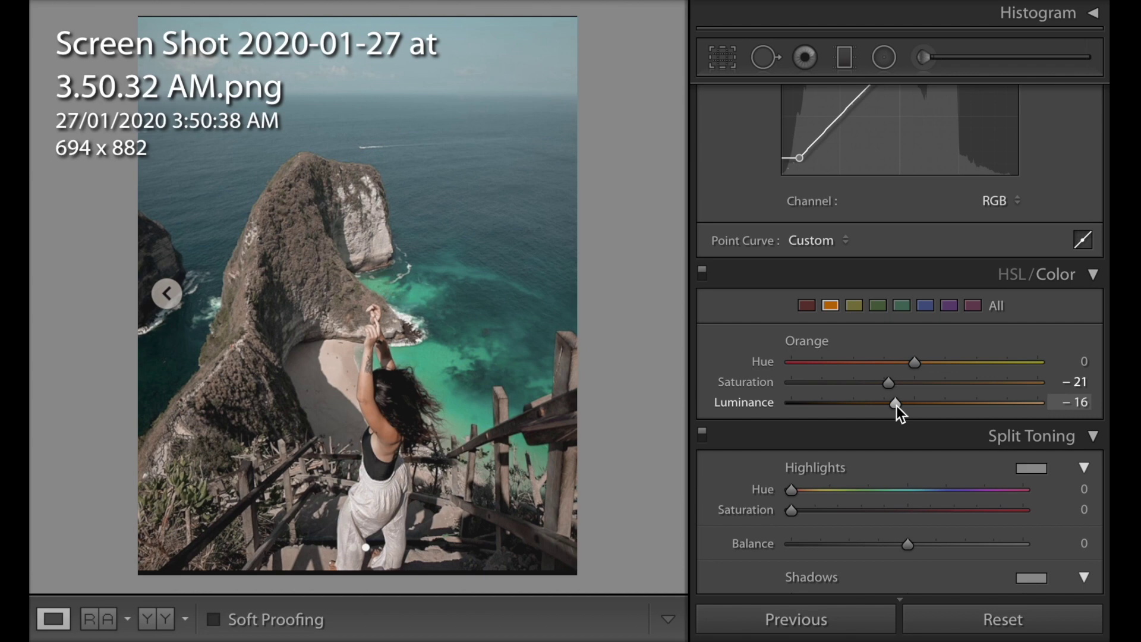
Split-tone highlights to hue 213, saturation 22, and shadows to hue 36, saturation 8
scroll(897, 405, down, 2)
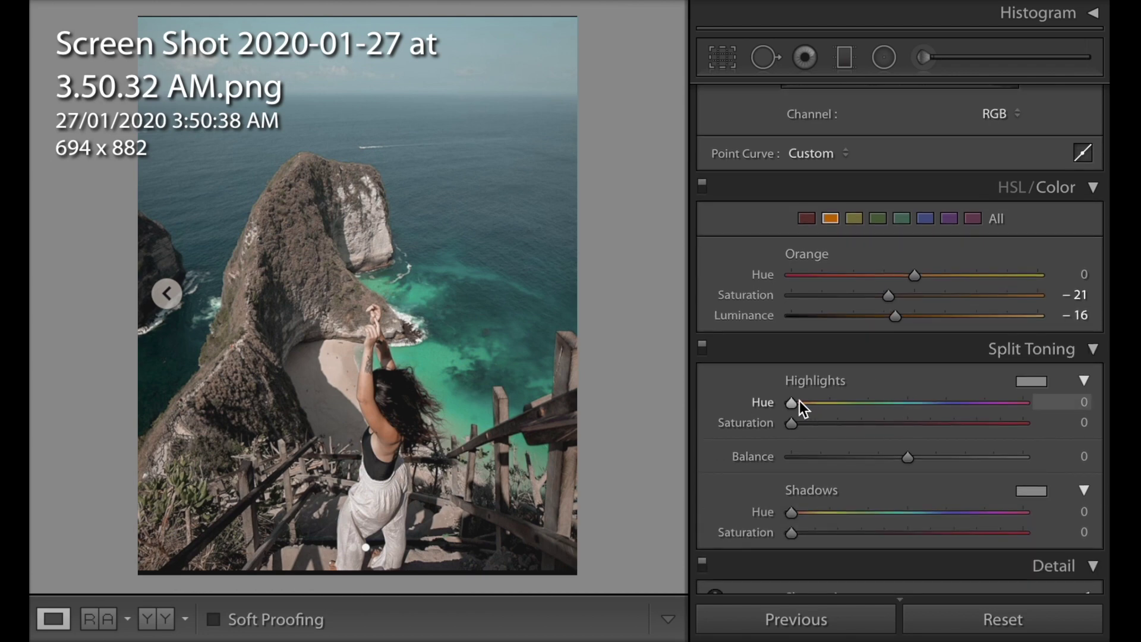
drag(918, 409, 919, 409)
click(806, 424)
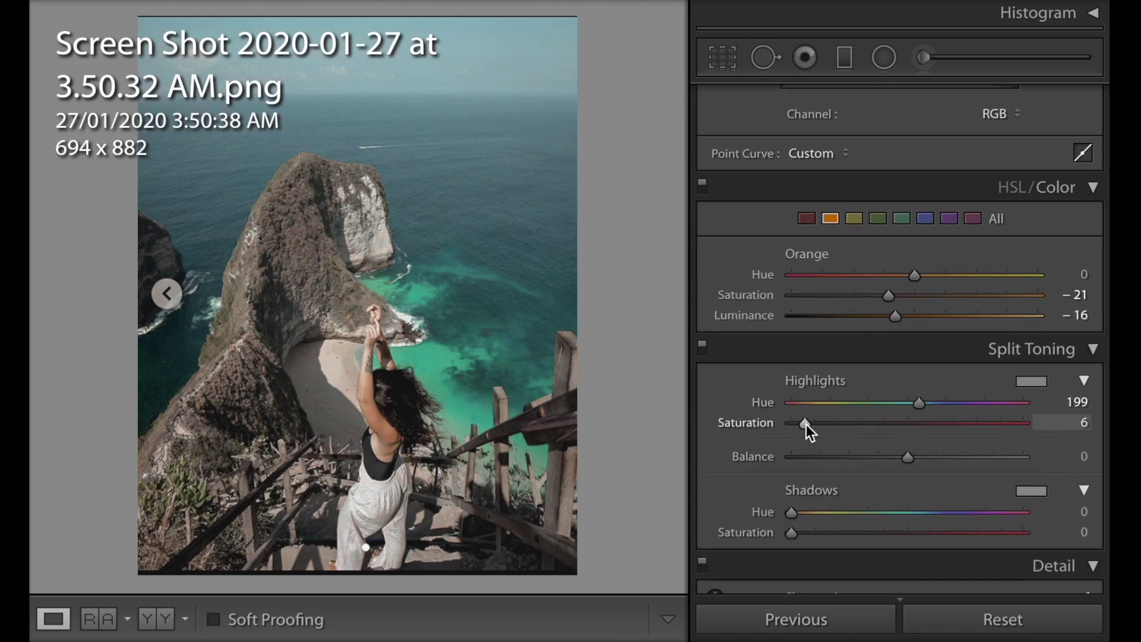
drag(816, 426, 830, 428)
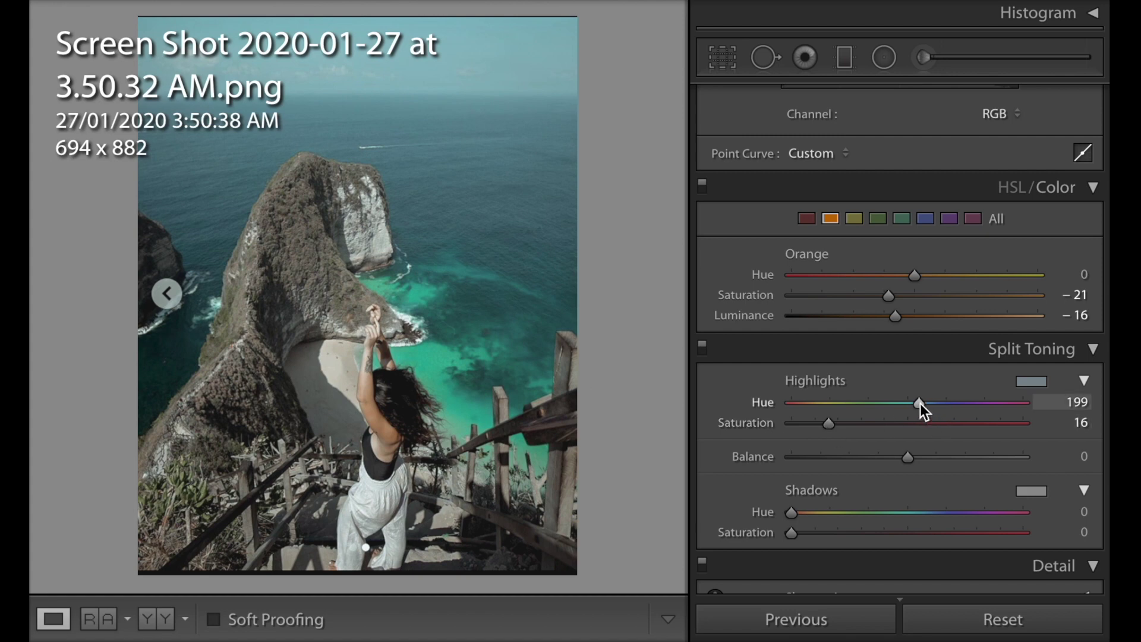
drag(920, 404, 929, 405)
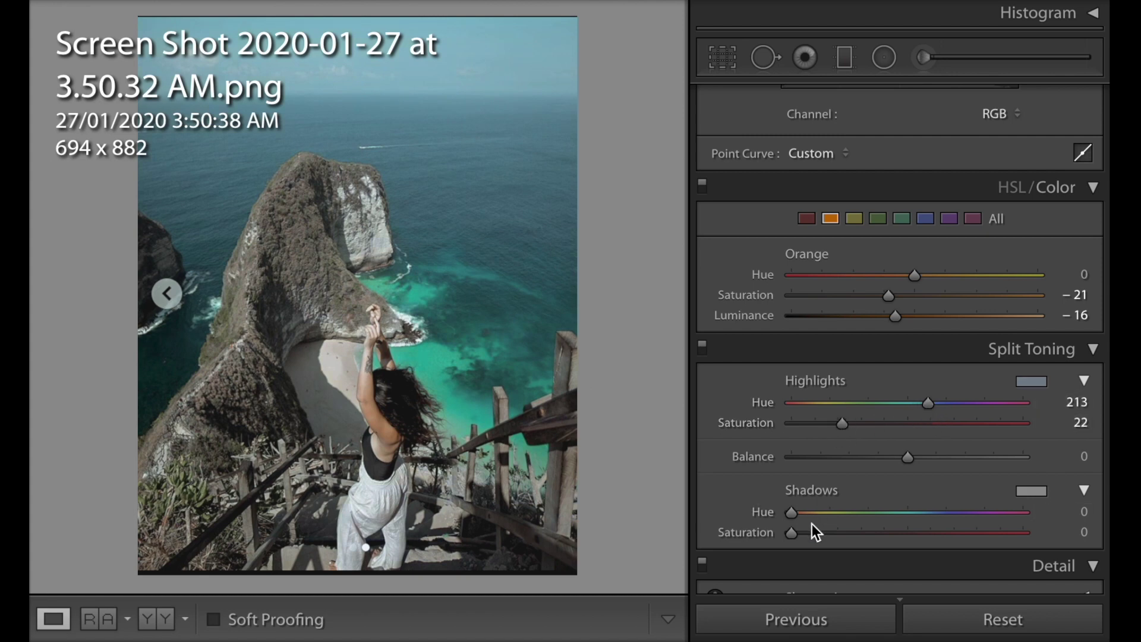
drag(814, 514, 815, 515)
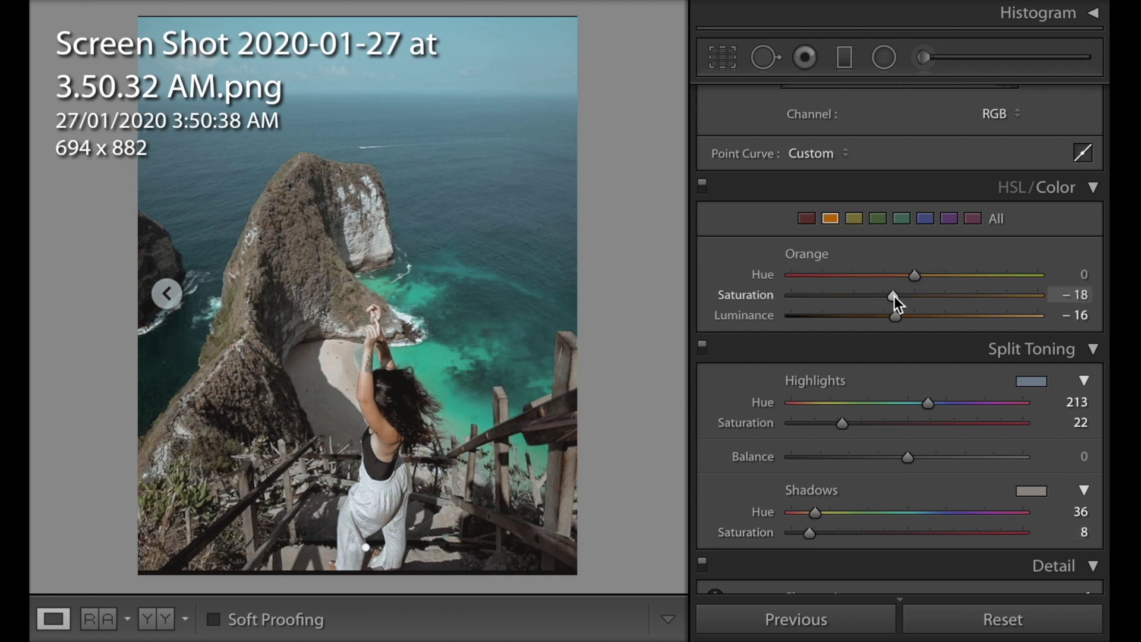
Ease Orange to −15 saturation and −9 luminance, and set Aqua hue to +34
drag(894, 296, 896, 296)
drag(895, 316, 904, 316)
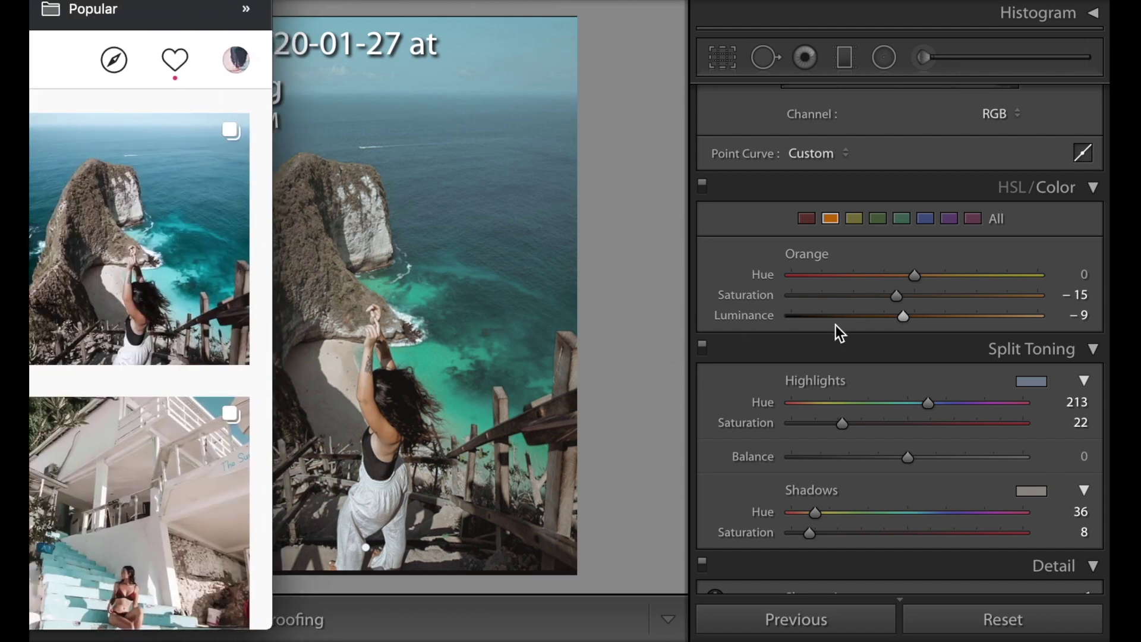
click(896, 220)
click(956, 275)
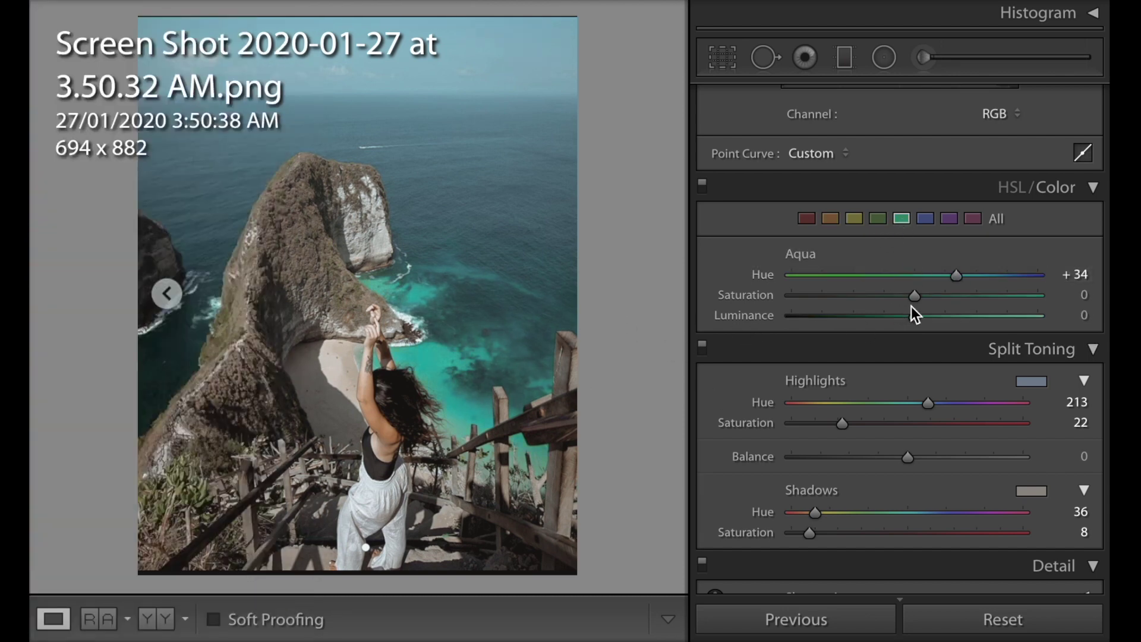
Add Dehaze of +7 in the Basic panel
scroll(816, 313, up, 5)
scroll(815, 314, up, 2)
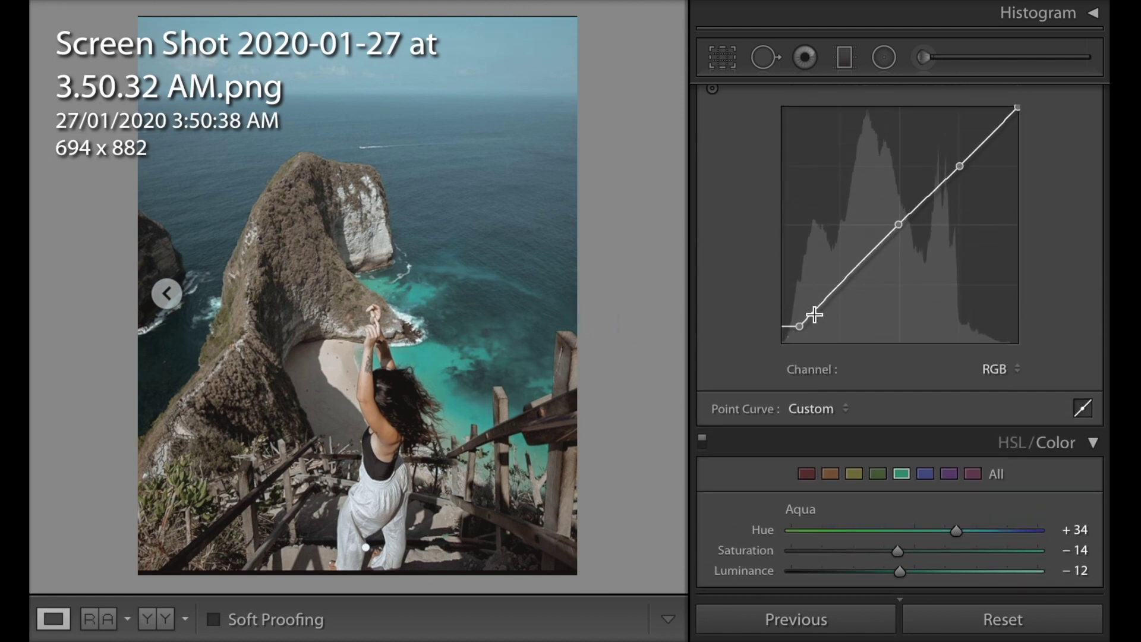
scroll(815, 314, up, 6)
drag(903, 321, 916, 324)
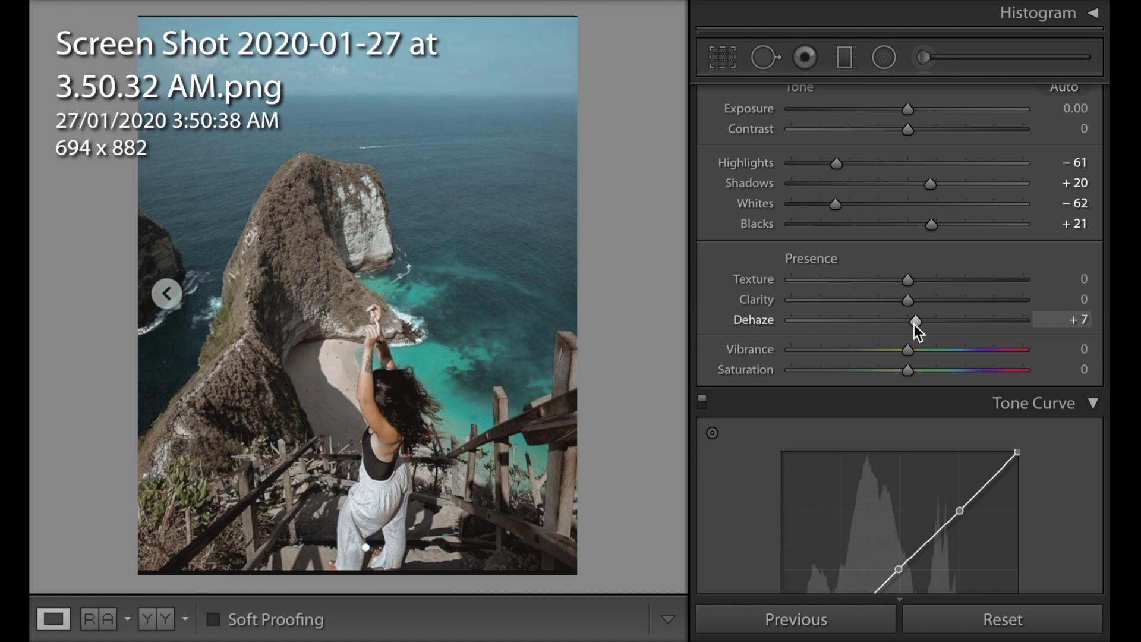
scroll(901, 348, up, 3)
scroll(901, 348, down, 10)
scroll(901, 348, down, 6)
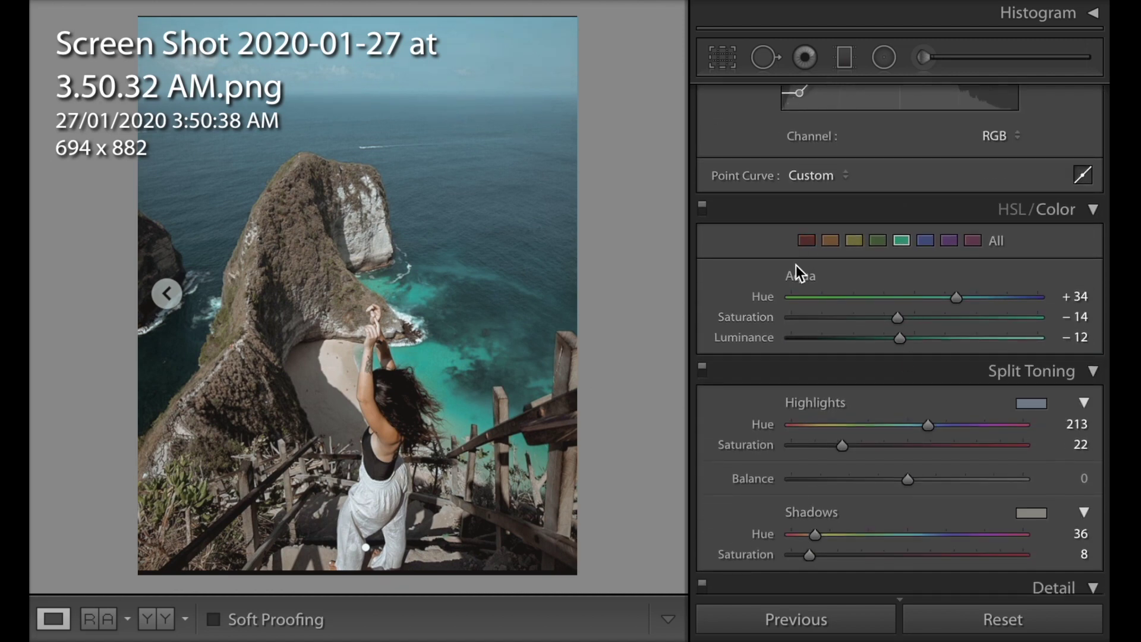
Set film grain to Amount 5, Size 5, Roughness 6
scroll(797, 265, down, 15)
scroll(796, 272, up, 4)
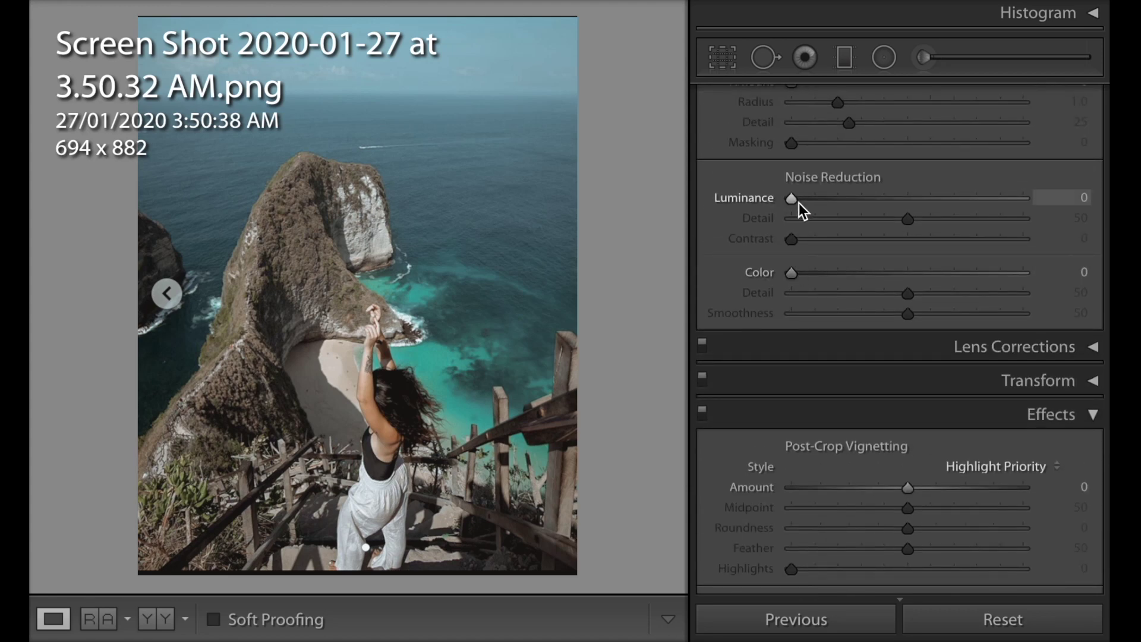
scroll(811, 376, down, 8)
scroll(804, 238, down, 2)
click(810, 224)
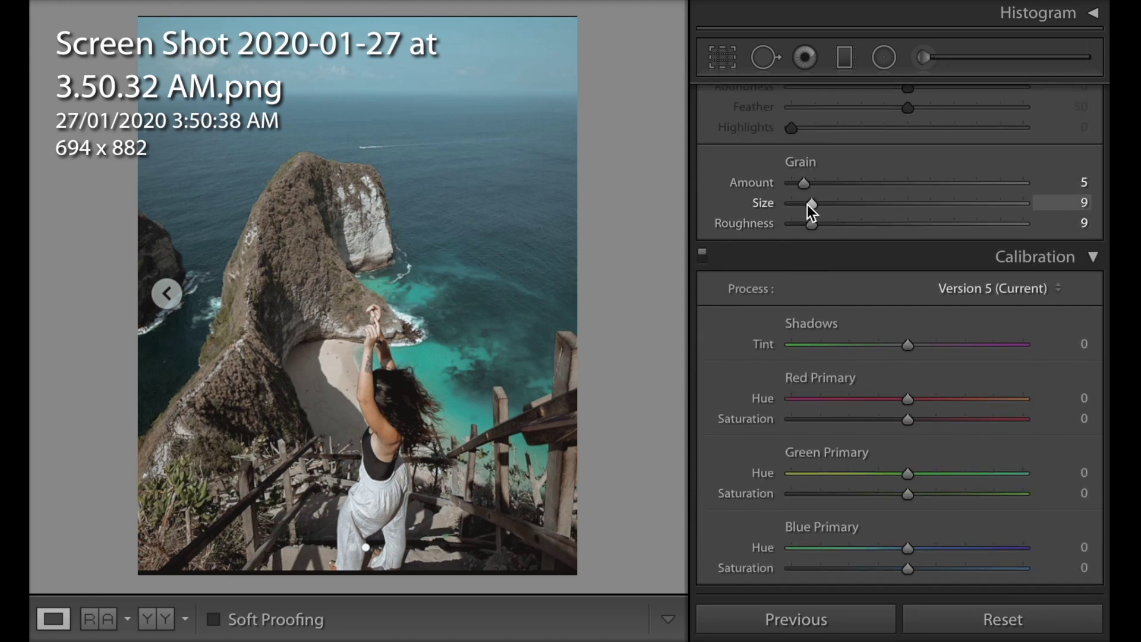
click(807, 184)
click(804, 224)
click(805, 203)
Raise colour noise reduction to about 49 and select the Red HSL swatch
scroll(886, 180, up, 5)
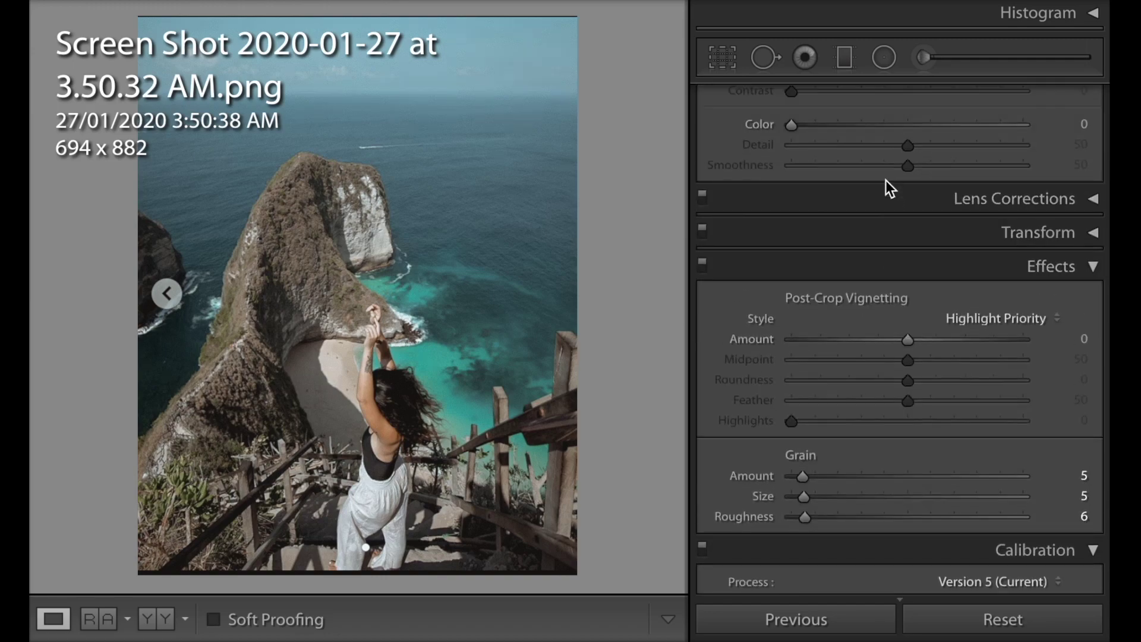
scroll(856, 202, up, 3)
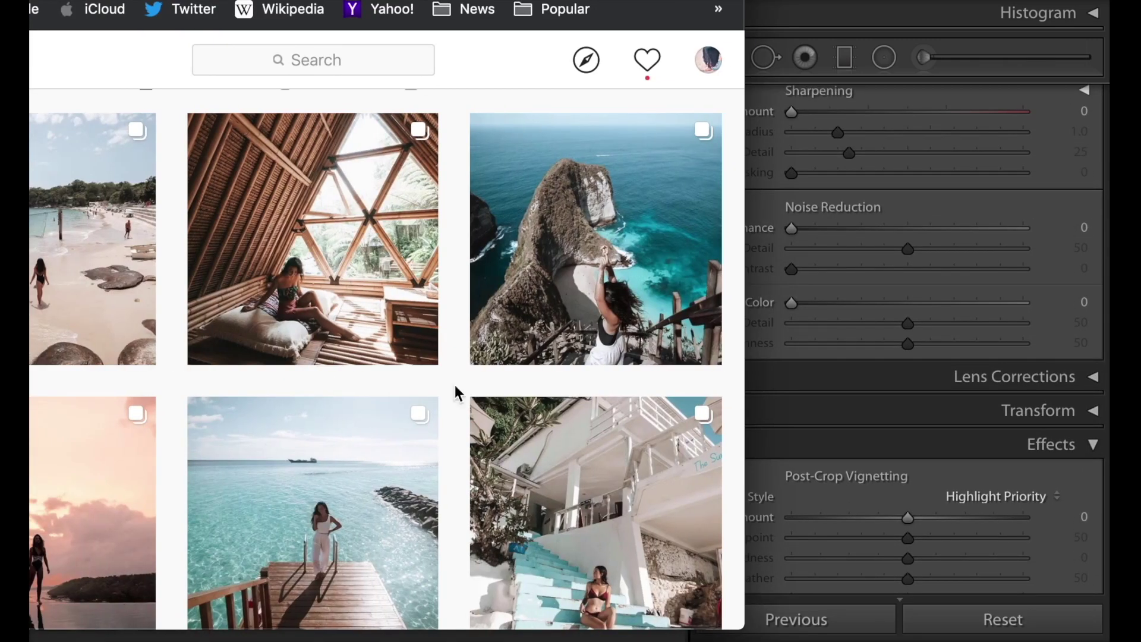
scroll(455, 381, down, 10)
scroll(455, 380, down, 5)
scroll(454, 380, up, 5)
scroll(455, 384, up, 5)
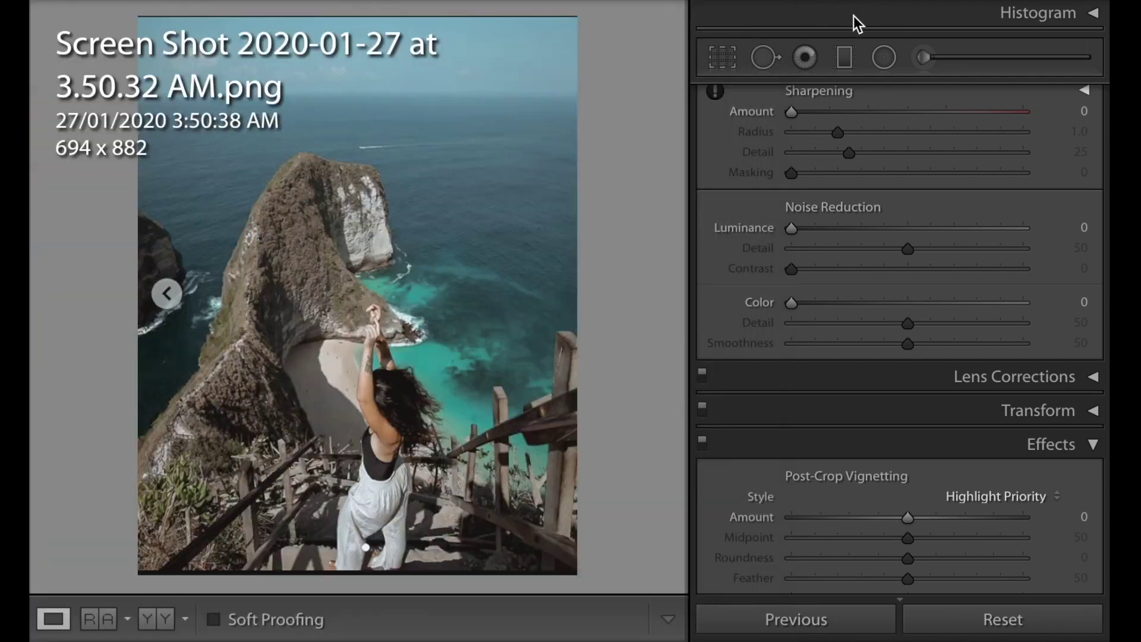
scroll(861, 424, down, 5)
scroll(892, 410, up, 6)
drag(894, 346, 907, 346)
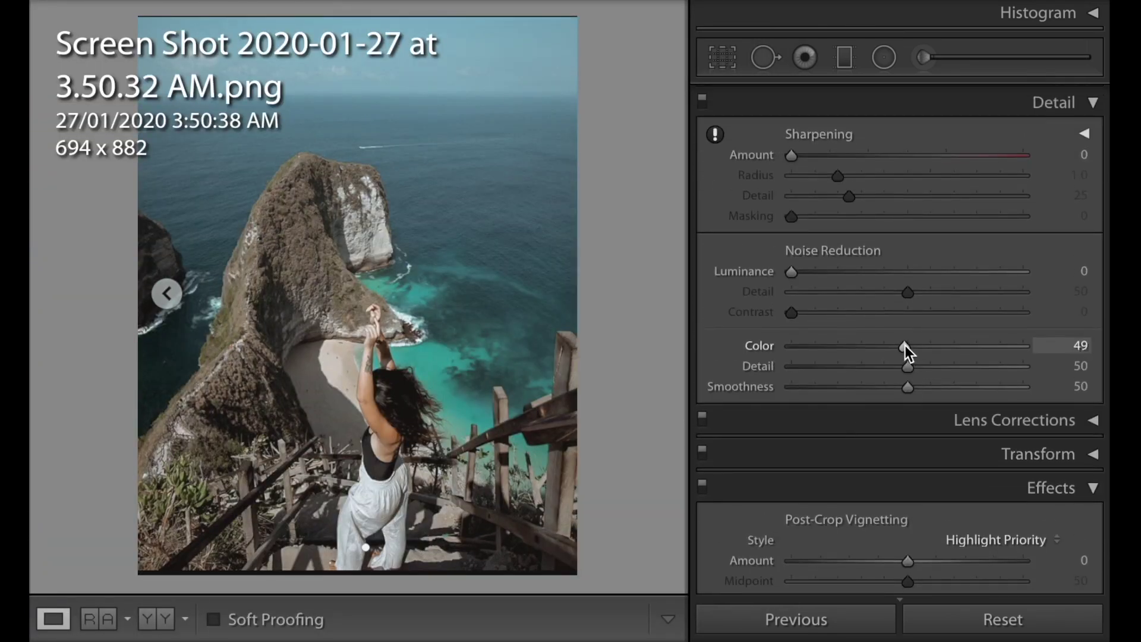
scroll(907, 346, up, 1)
scroll(907, 348, up, 5)
scroll(907, 347, up, 6)
click(805, 515)
scroll(805, 515, down, 2)
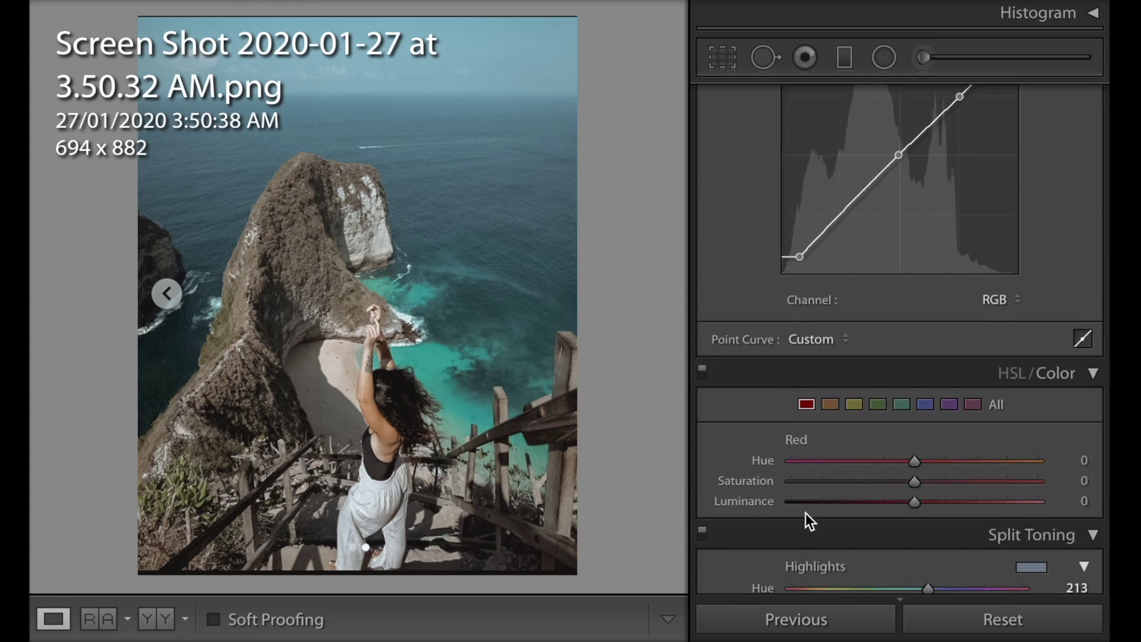
Set reds to +9 hue, -34 saturation, -7 luminance, then warm and brighten the yellows
click(926, 461)
click(872, 481)
click(906, 502)
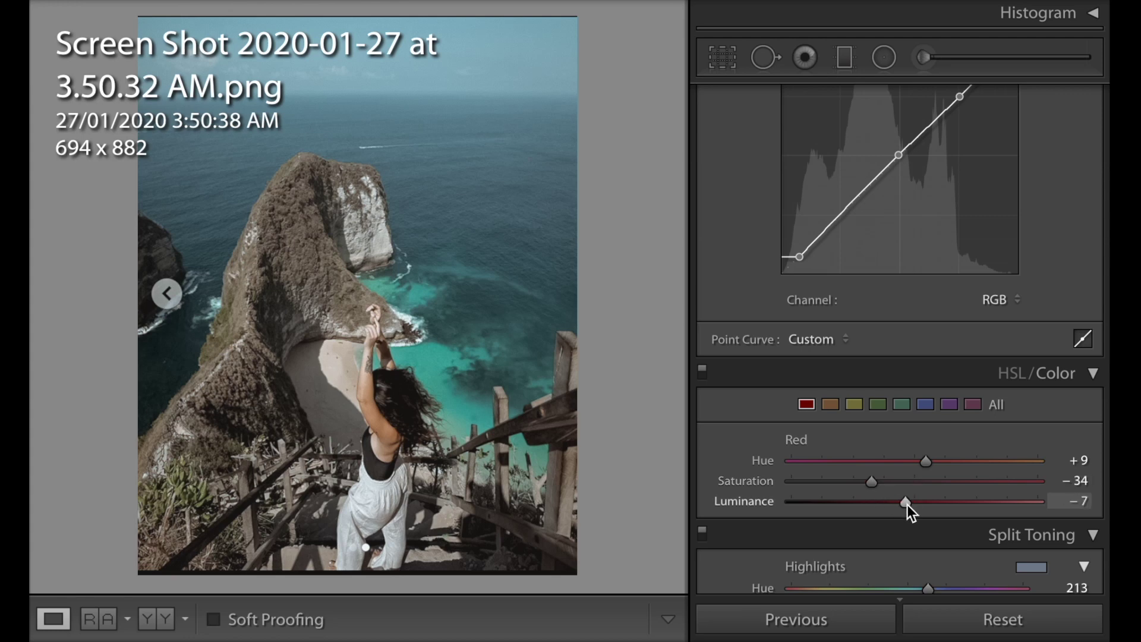
click(852, 404)
mouse_move(852, 463)
mouse_down()
mouse_move(826, 462)
mouse_move(851, 483)
mouse_up()
drag(914, 502, 929, 501)
Set green hue to +12 and saturation to -78, checking the waterfall post for colour reference
click(879, 409)
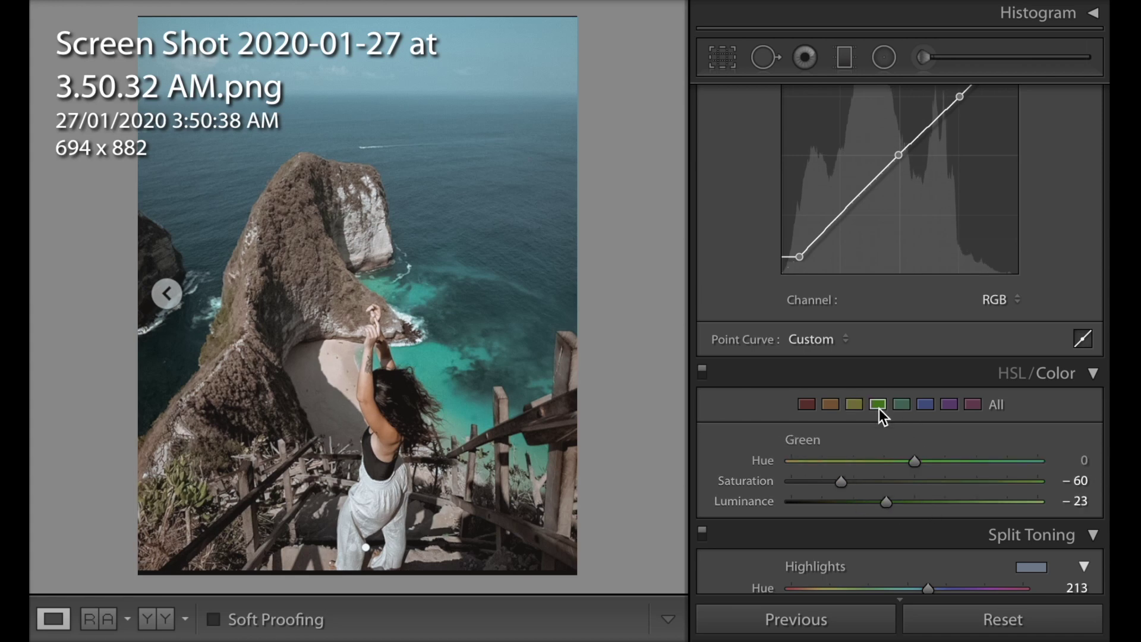
drag(915, 461, 929, 461)
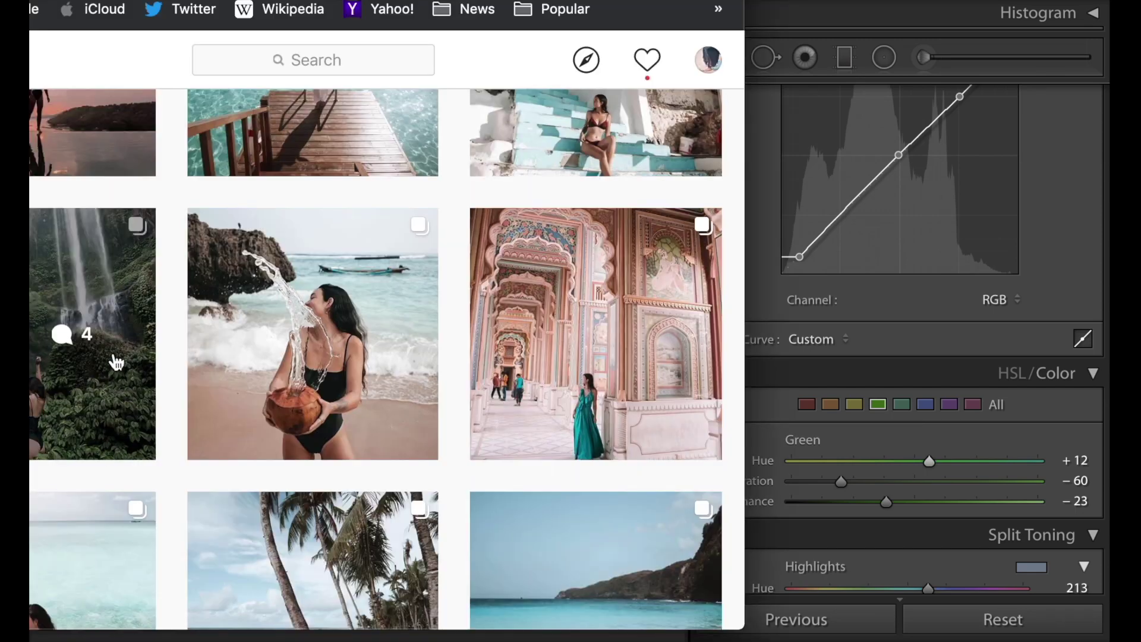
click(108, 385)
click(295, 330)
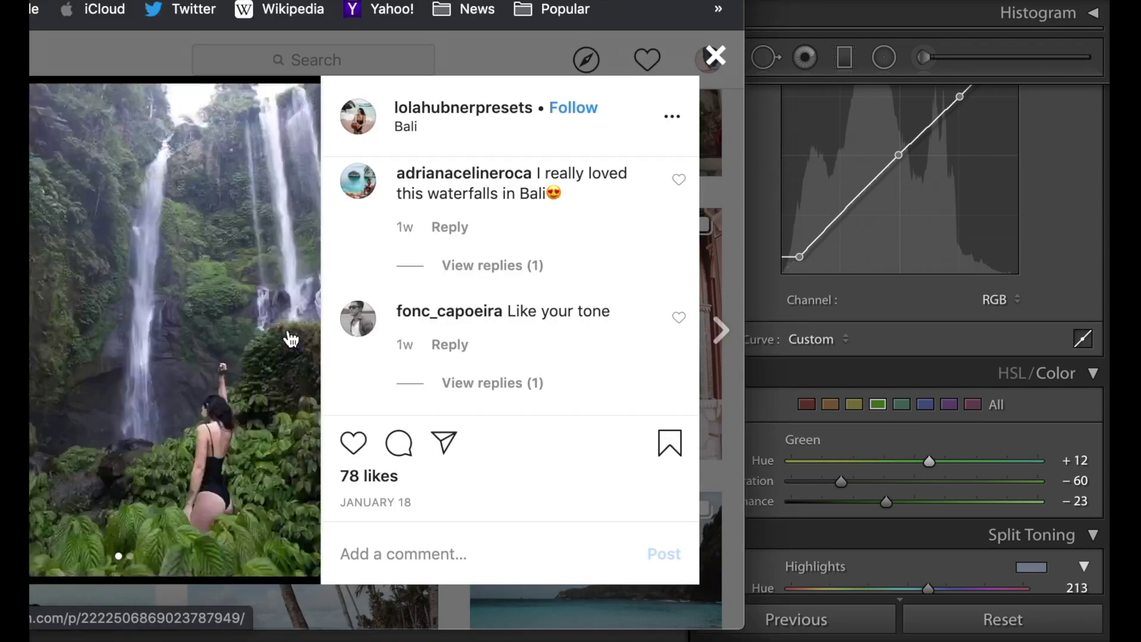
click(62, 337)
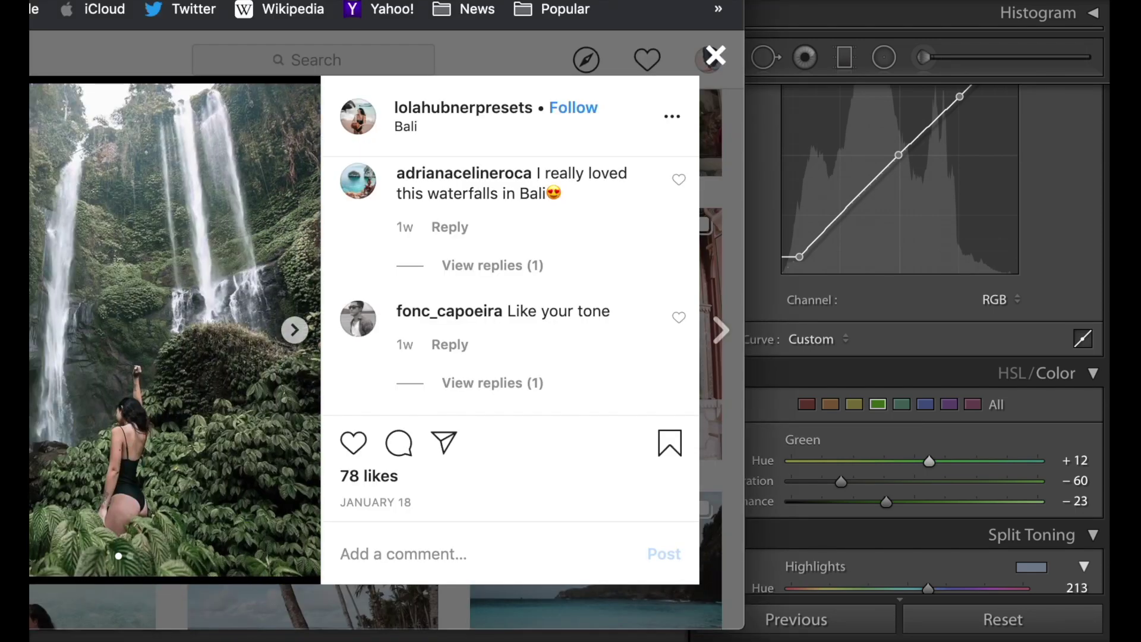
click(715, 55)
drag(829, 482, 819, 483)
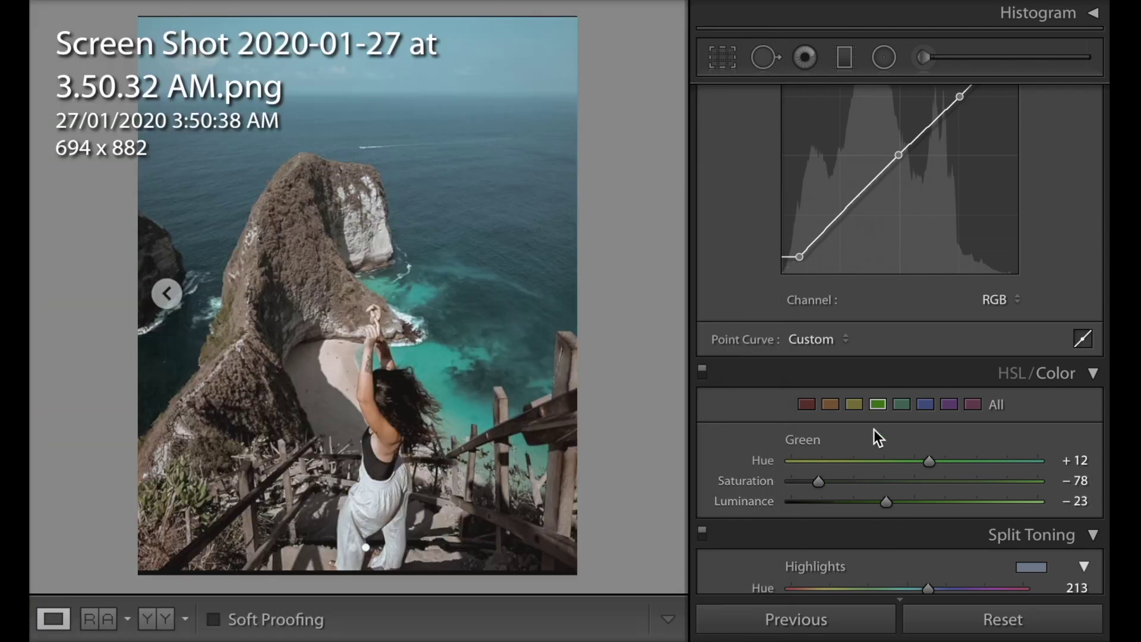
Reset aqua hue to 0, desaturate and darken the aquas, set blue hue -21, then copy the settings
click(901, 405)
double_click(953, 463)
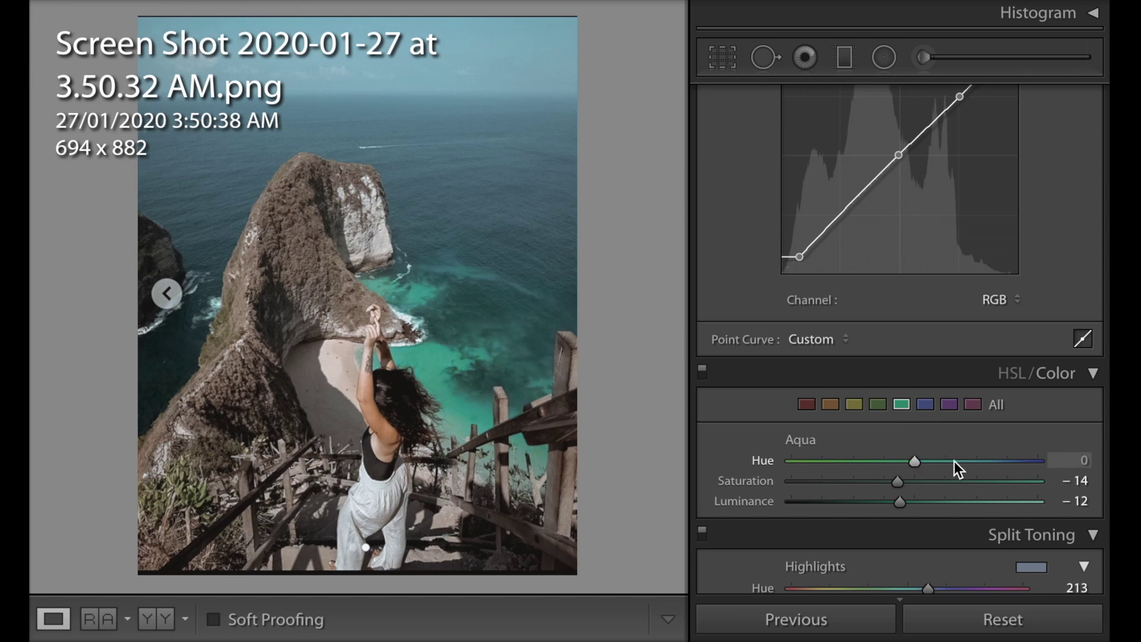
drag(896, 482, 890, 502)
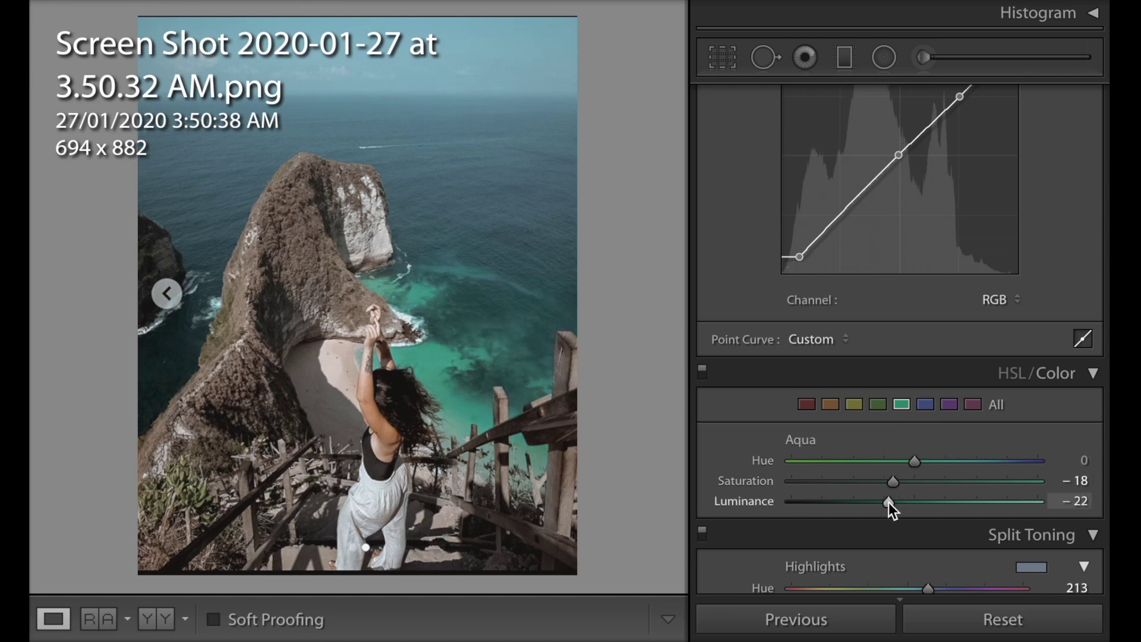
click(925, 404)
drag(904, 463, 855, 484)
key(ctrl+shift+c)
key(Return)
Paste the grade onto the white-stairs screenshot and set Orange to -17 hue, -37 saturation, -17 luminance
key(Right)
key(ctrl+shift+v)
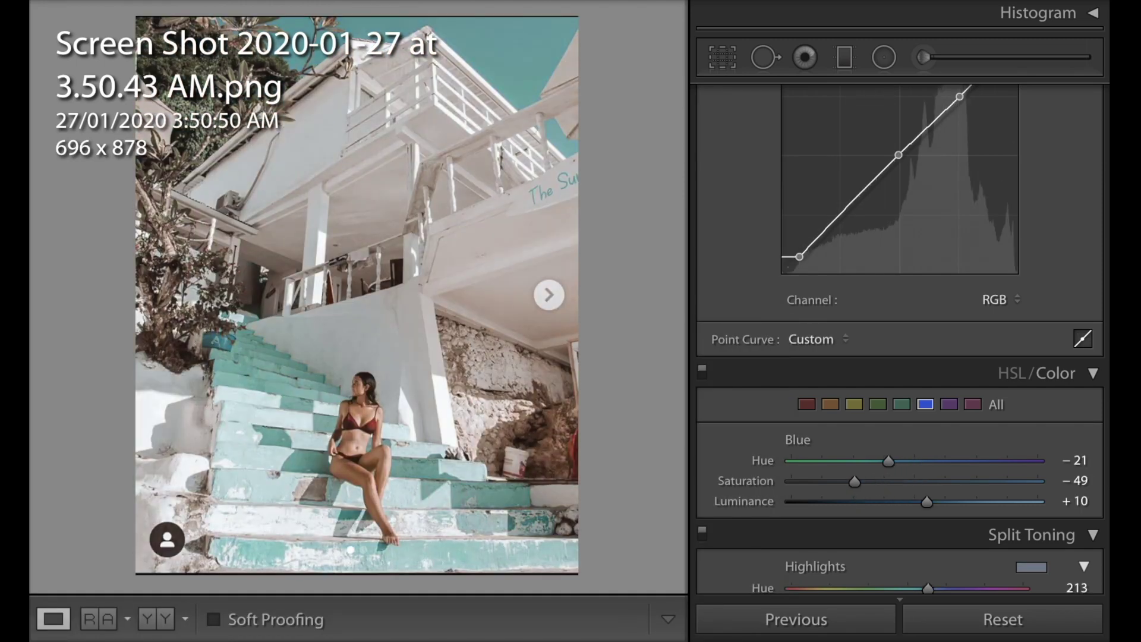
click(830, 404)
drag(914, 465, 876, 480)
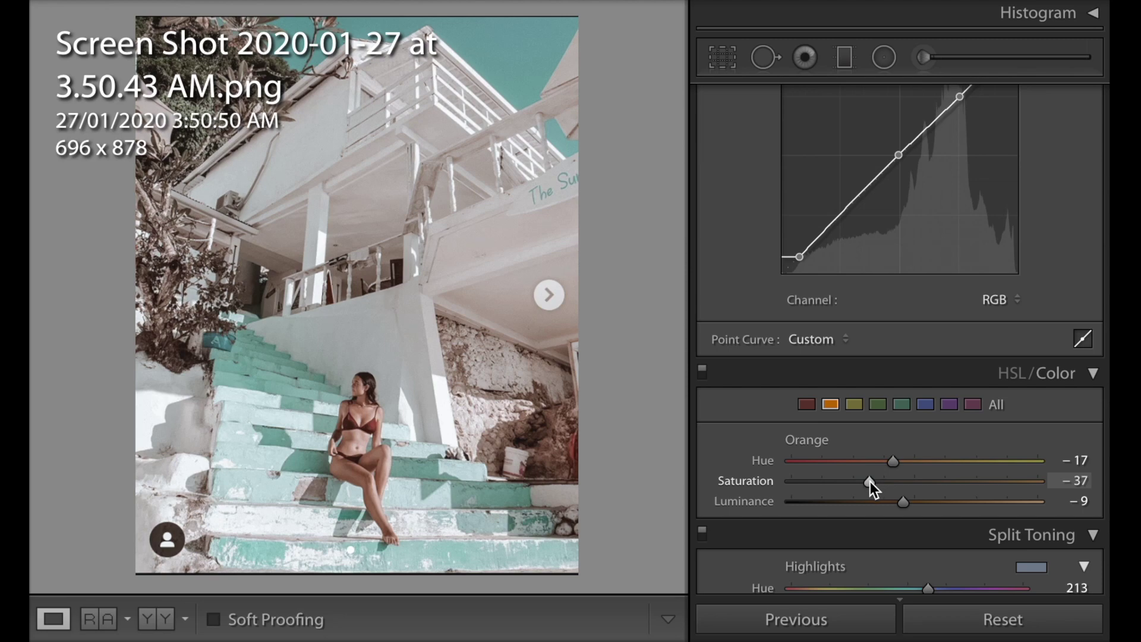
drag(904, 502, 894, 501)
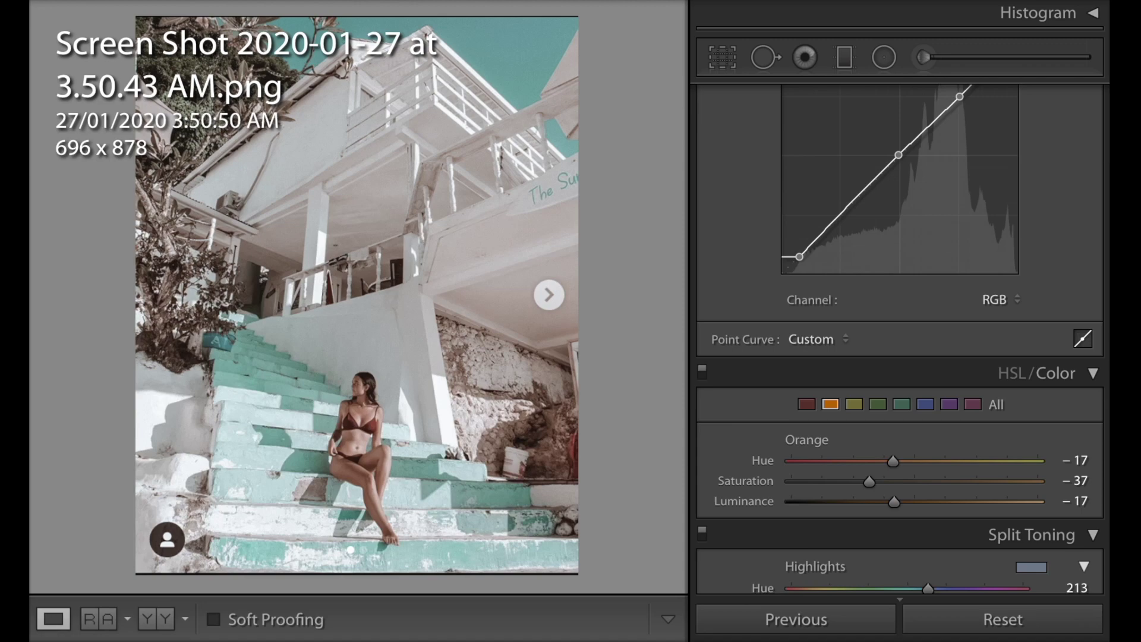
key(Right)
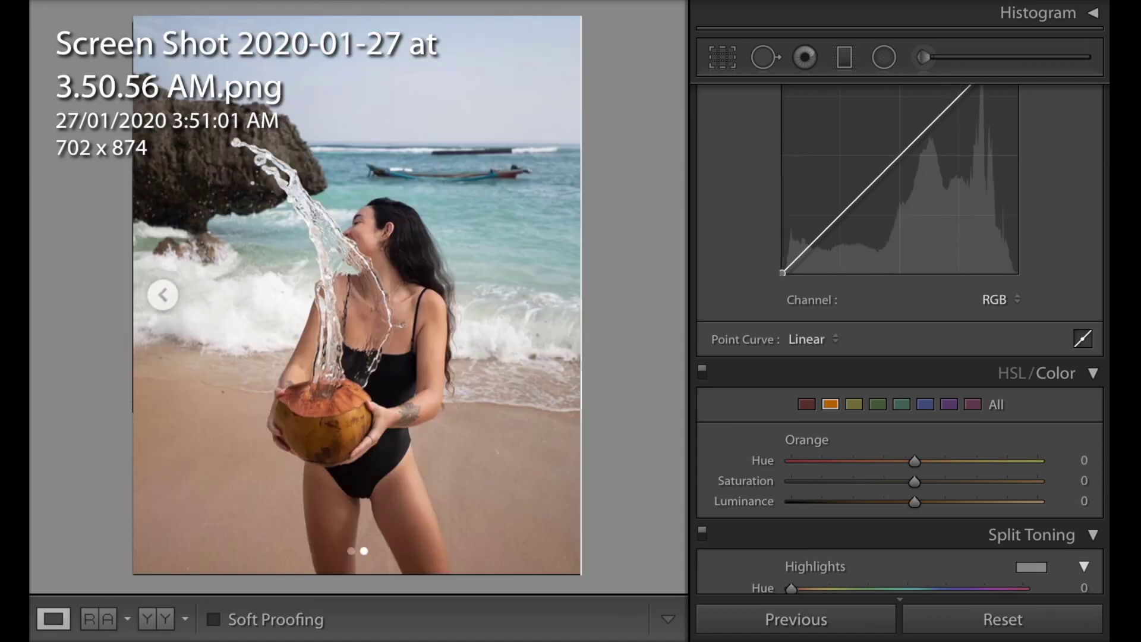
Paste the grade onto the coconut photo, then set sharpening radius 0.8, masking about 74, and grain 1
key(ctrl+shift+v)
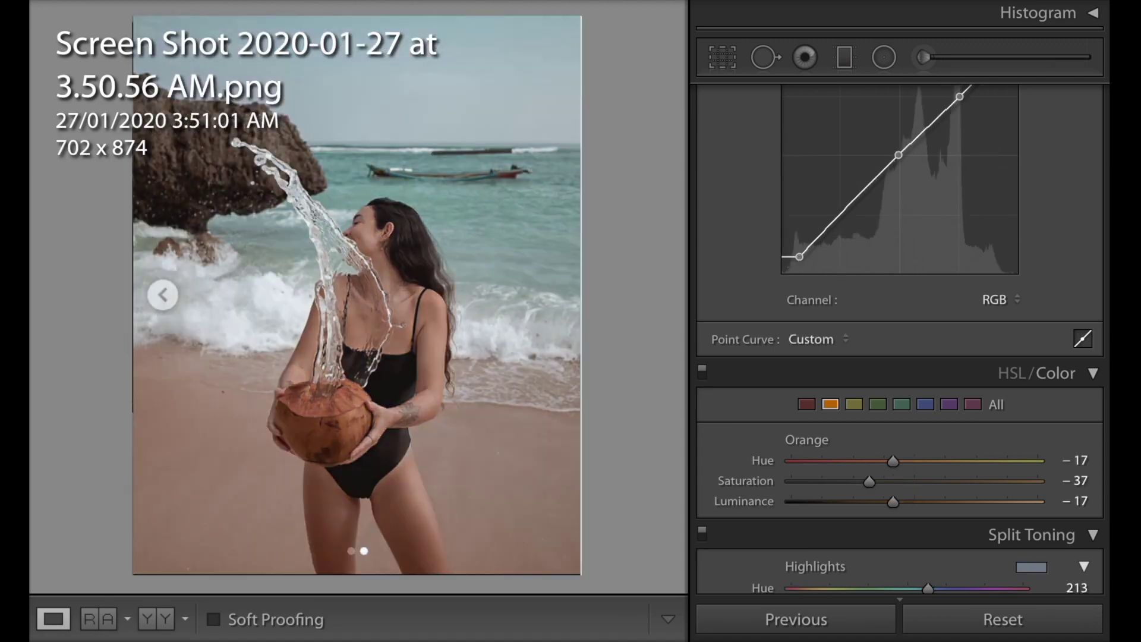
key(backslash)
key(backslash)
key(backslash)
key(backslash)
scroll(872, 517, down, 4)
scroll(872, 517, down, 6)
drag(833, 211, 820, 208)
mouse_move(955, 251)
mouse_down()
mouse_move(969, 255)
mouse_move(949, 248)
mouse_up()
scroll(922, 296, down, 5)
scroll(841, 351, up, 3)
scroll(841, 351, down, 3)
drag(801, 442, 795, 442)
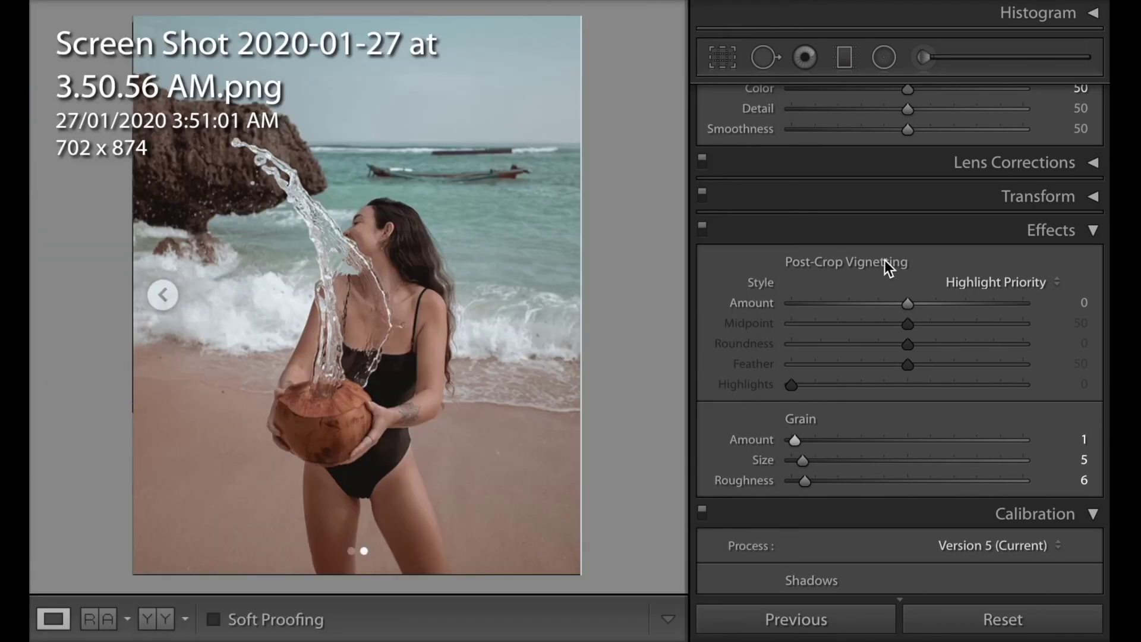
Set Contrast +30, Blacks +15, Whites -41, Highlights -45, and lift the tone curve's black point
scroll(884, 260, up, 5)
scroll(915, 213, up, 5)
double_click(934, 223)
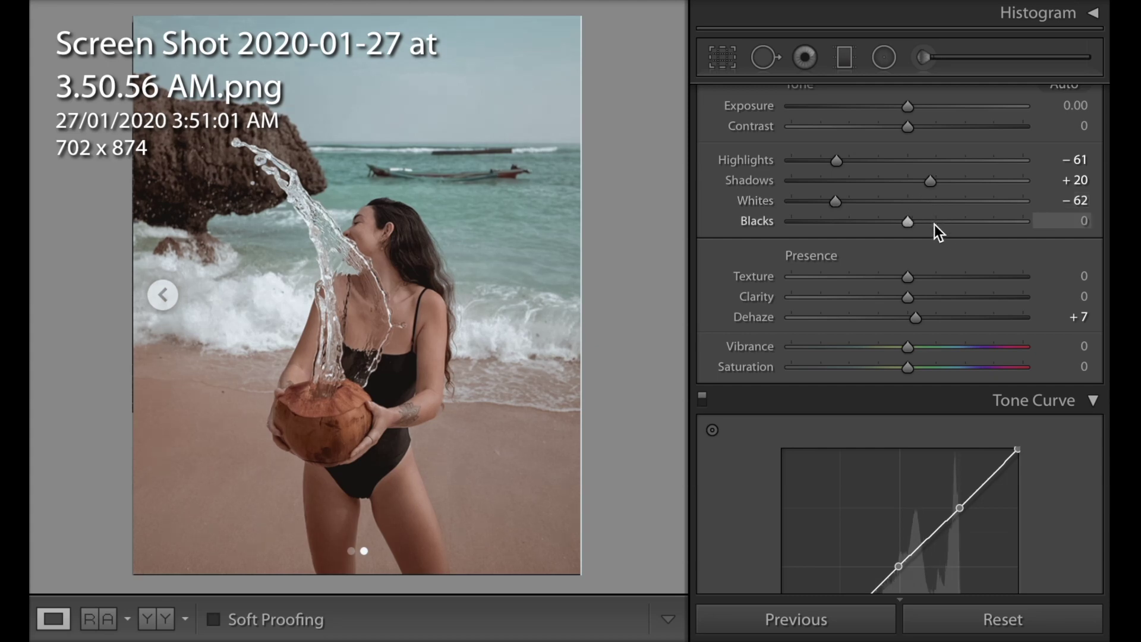
scroll(934, 224, up, 2)
drag(934, 223, 942, 229)
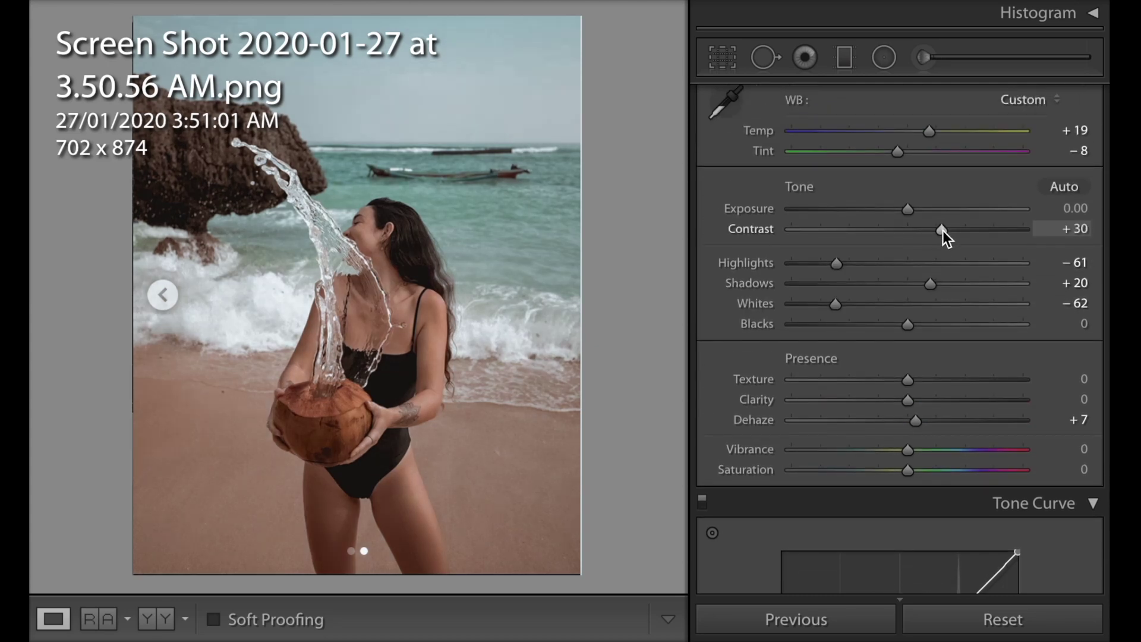
drag(929, 326, 945, 326)
scroll(836, 447, down, 5)
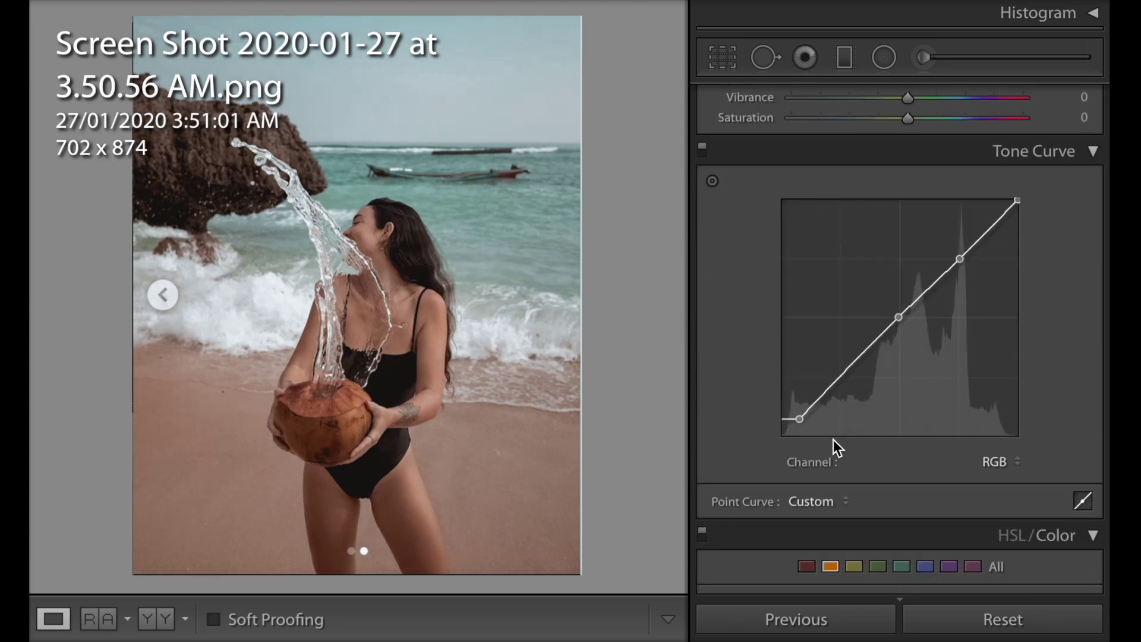
drag(799, 418, 806, 414)
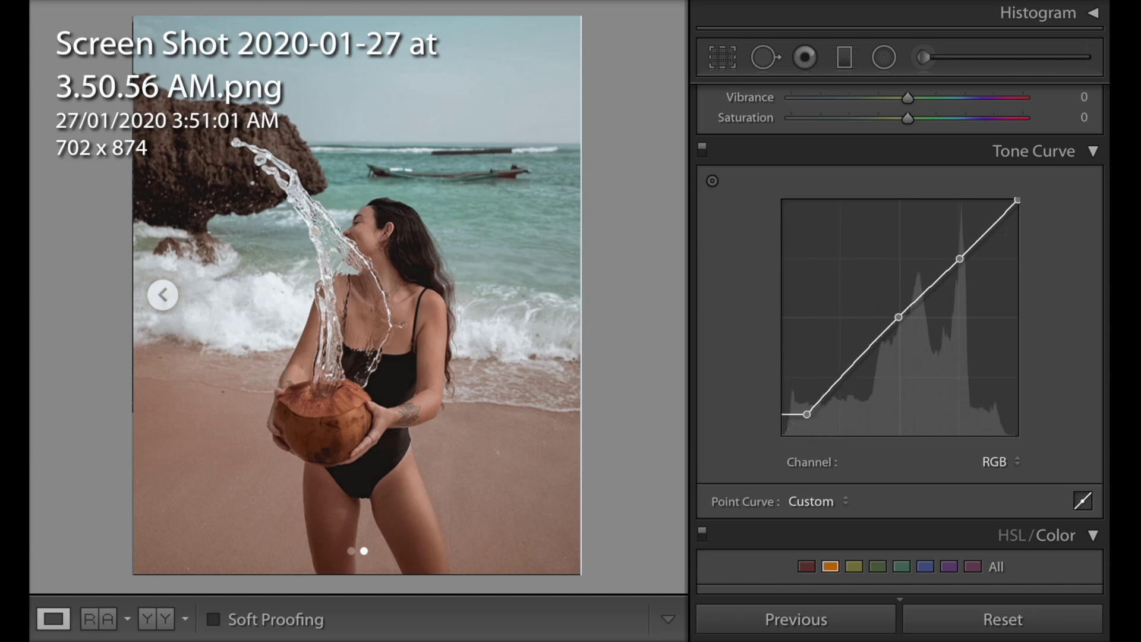
scroll(762, 212, up, 5)
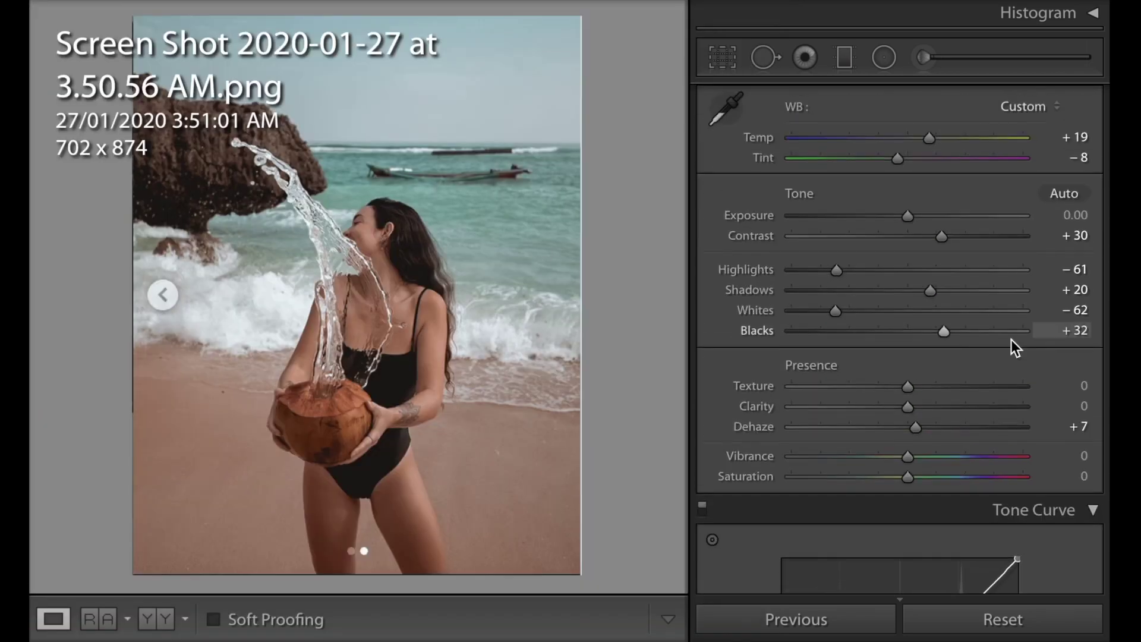
click(925, 331)
click(859, 311)
click(855, 270)
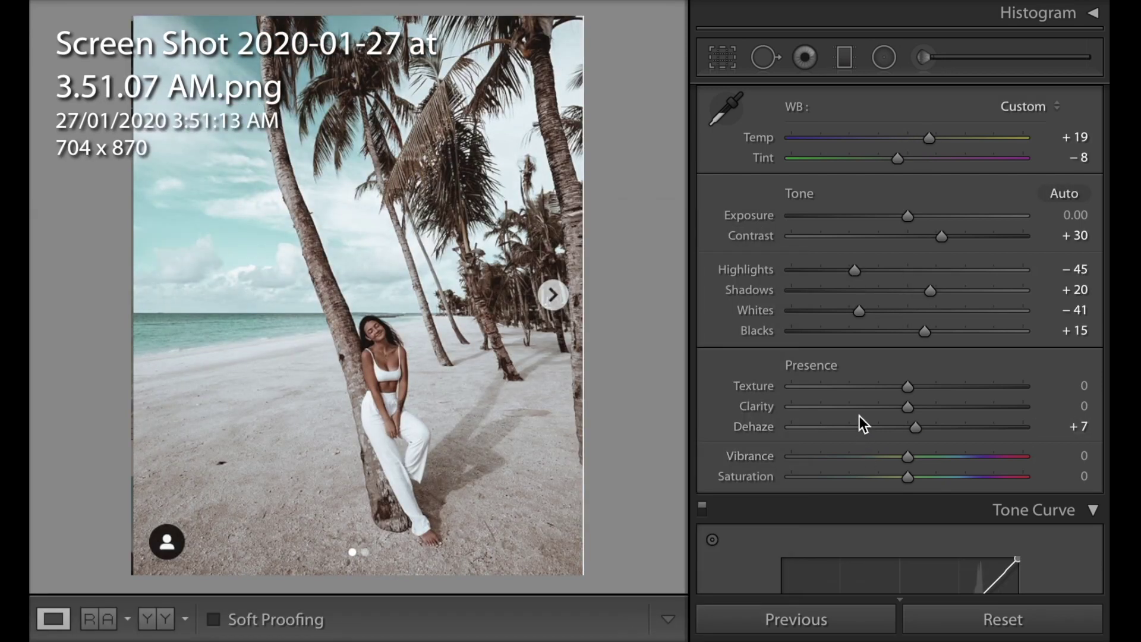
Paste the copied settings onto the hat photo and open its Instagram post for comparison
scroll(859, 419, down, 5)
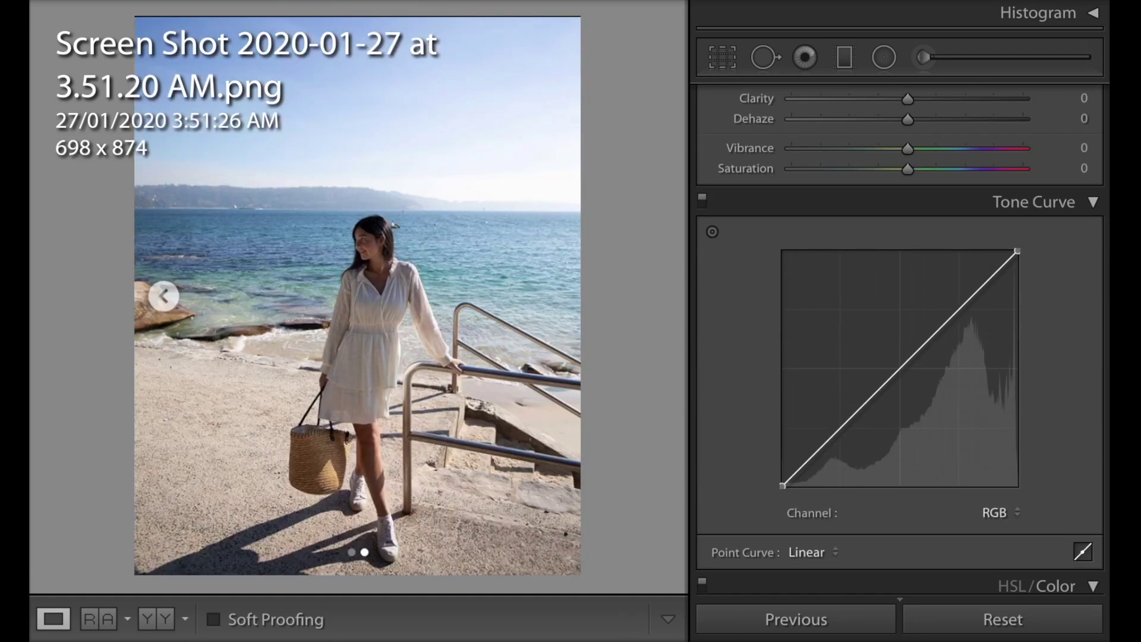
key(ctrl+Right)
key(ctrl+shift+v)
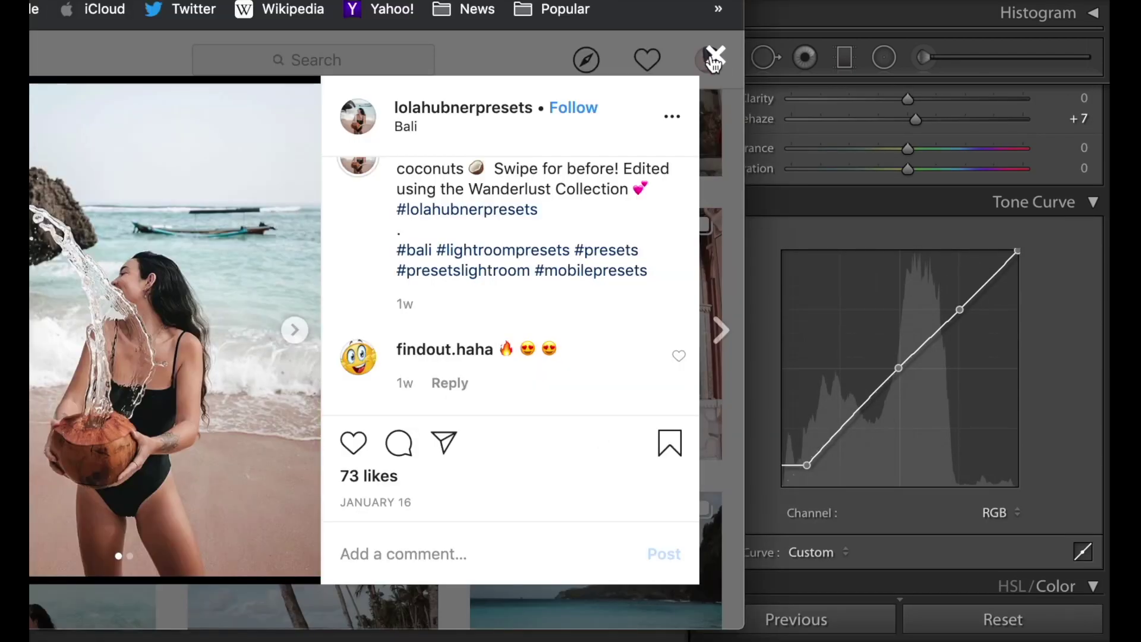
click(716, 55)
scroll(624, 145, down, 5)
scroll(624, 146, down, 5)
click(594, 380)
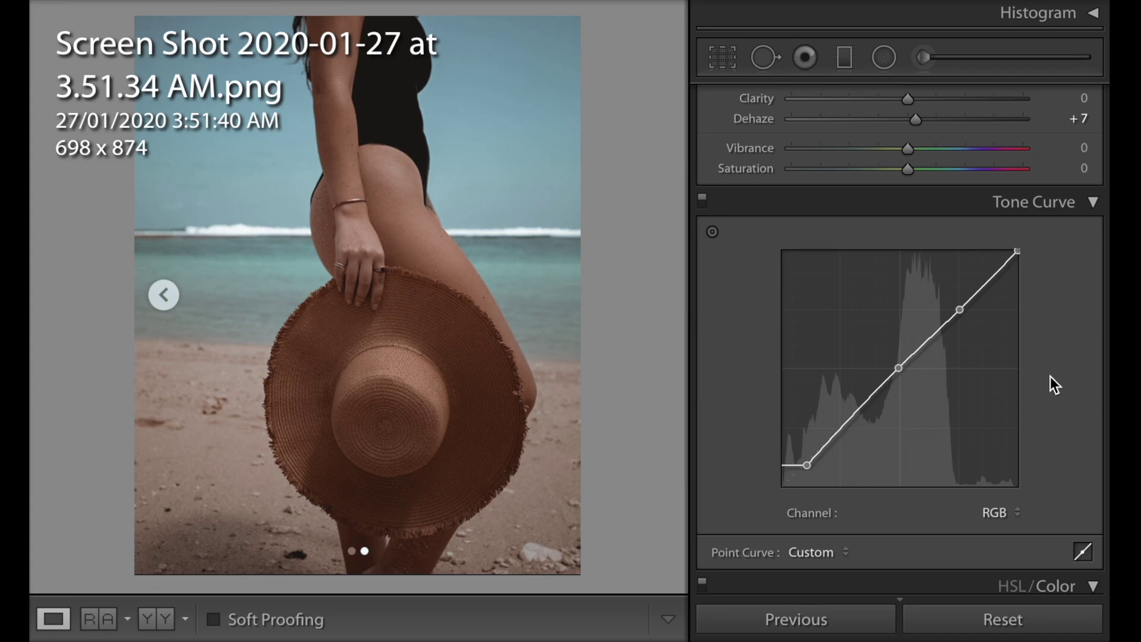
scroll(1028, 371, up, 5)
Raise Dehaze to +12 and set Highlights to -26
drag(917, 367, 922, 369)
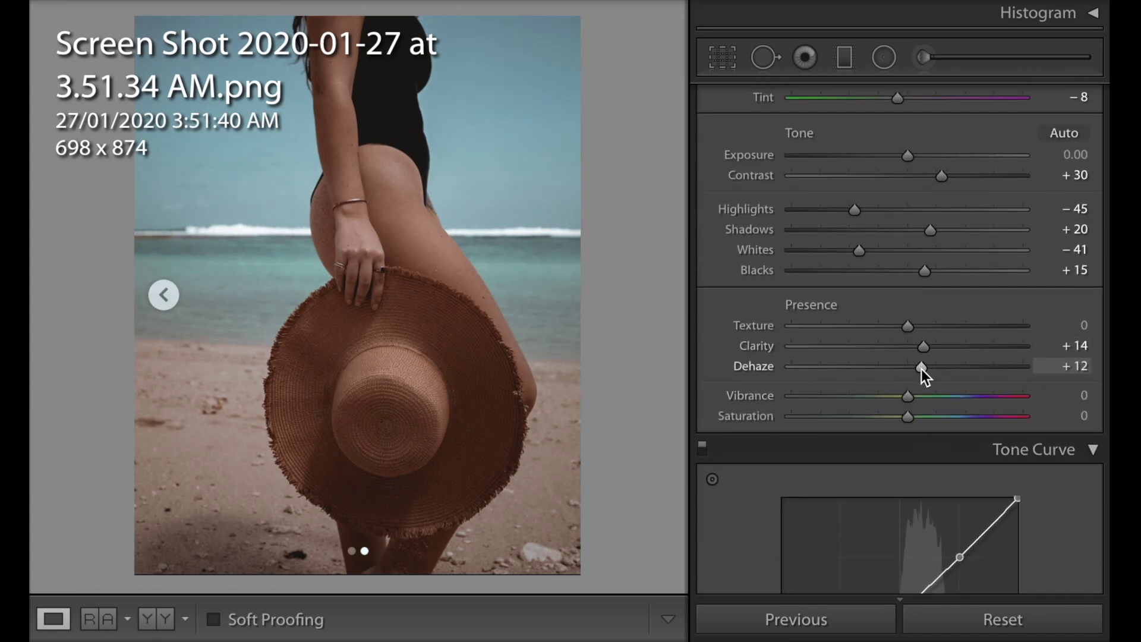
drag(870, 211, 878, 211)
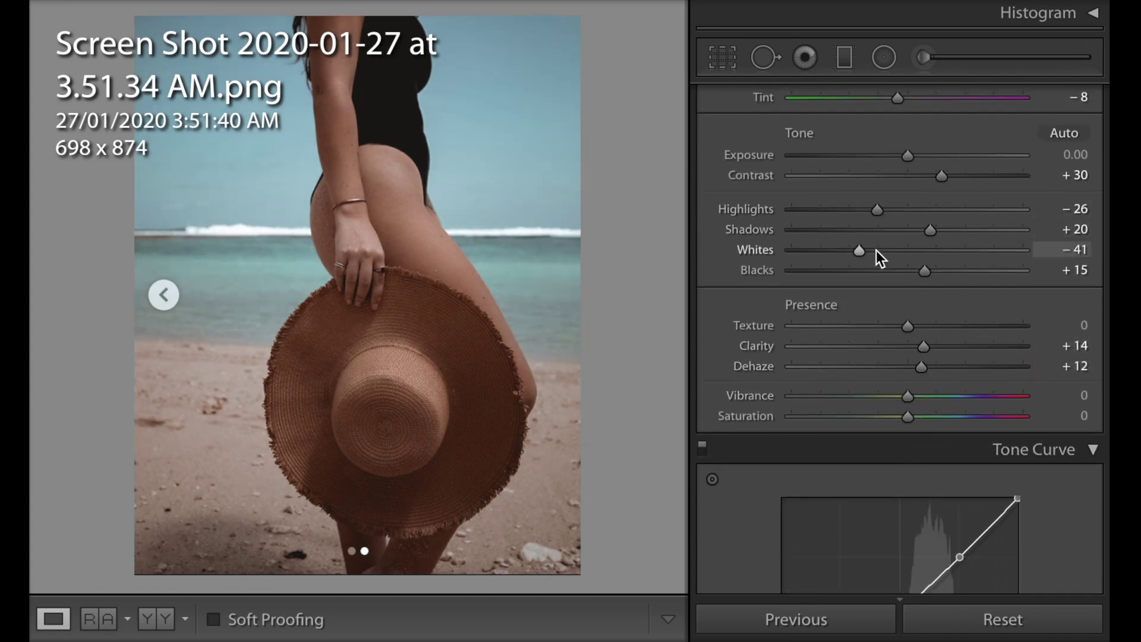
scroll(876, 251, down, 10)
scroll(879, 289, down, 5)
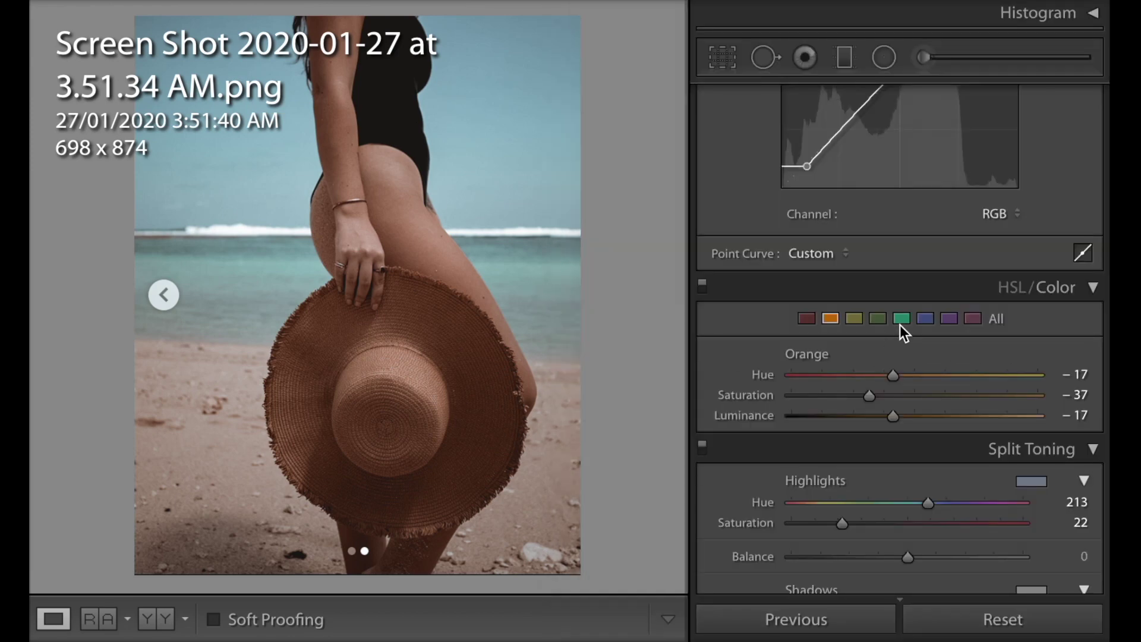
Set Aqua luminance to +20, and Blue luminance to +27 with saturation about -51
click(901, 319)
click(942, 415)
click(925, 319)
drag(948, 415, 958, 416)
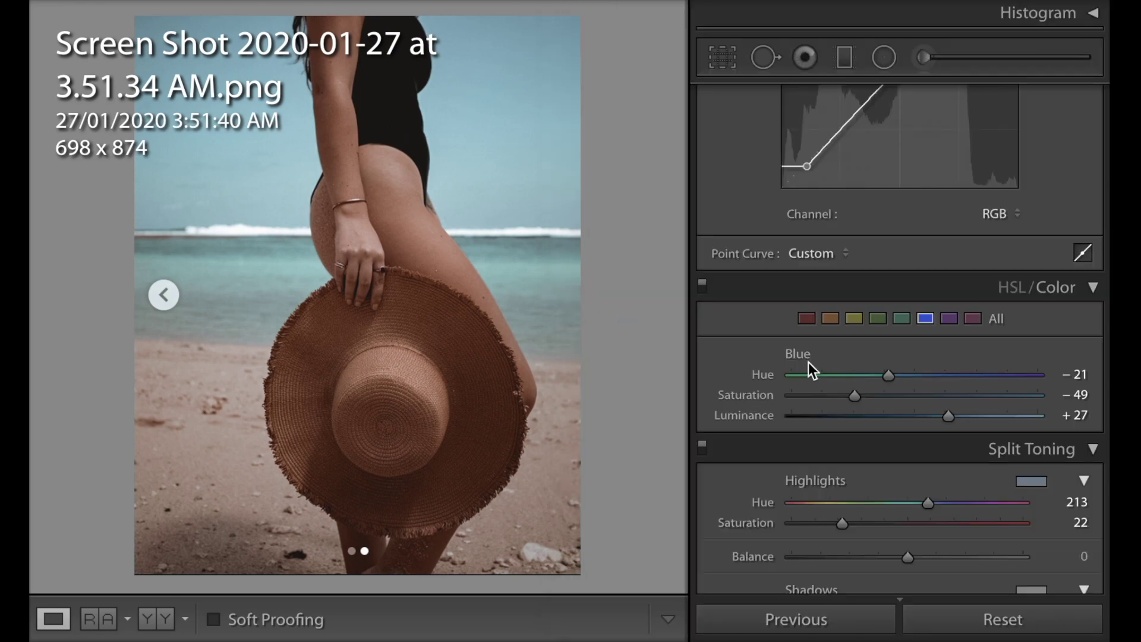
click(907, 322)
click(925, 318)
drag(846, 396, 841, 395)
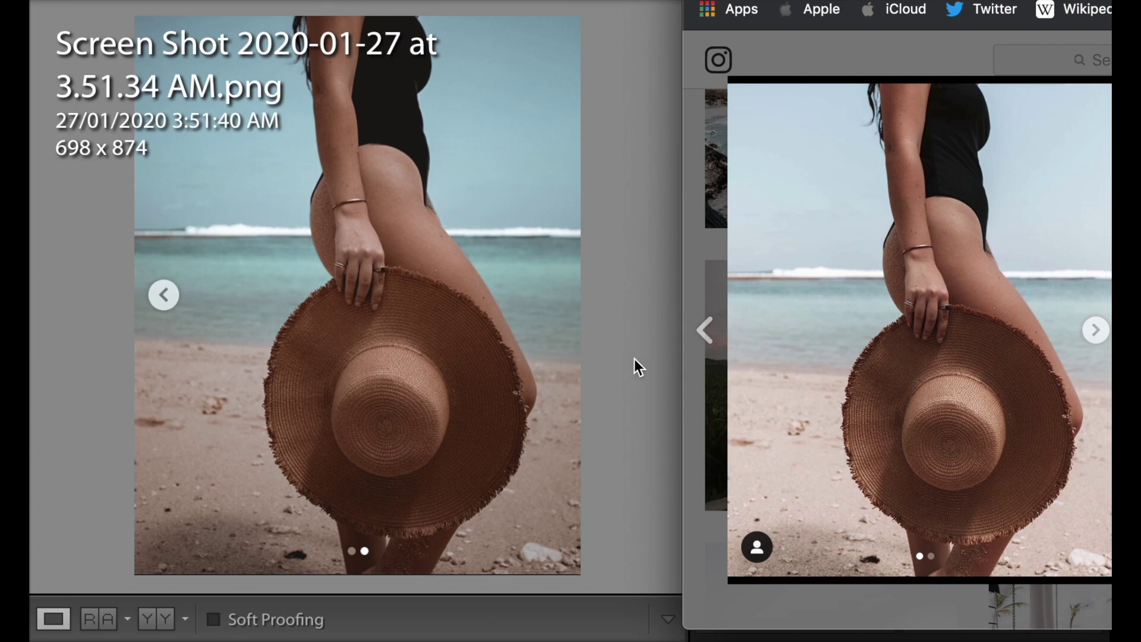
Nudge a tone-curve point and reset Highlights to 0
click(638, 359)
scroll(891, 326, up, 5)
drag(961, 404, 957, 400)
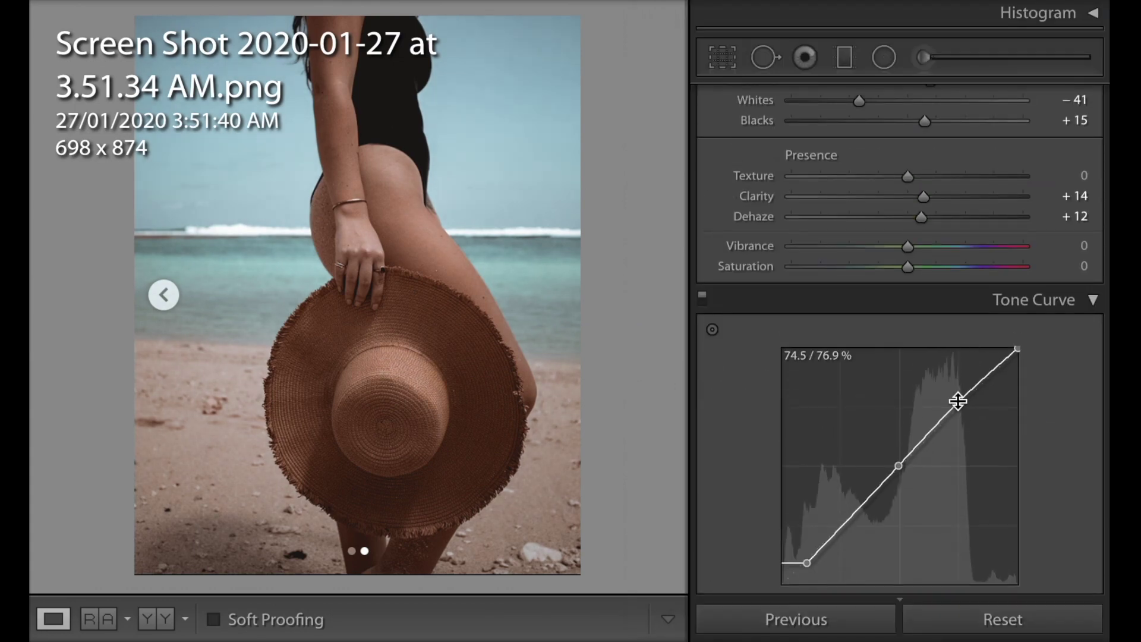
scroll(895, 240, up, 3)
double_click(880, 230)
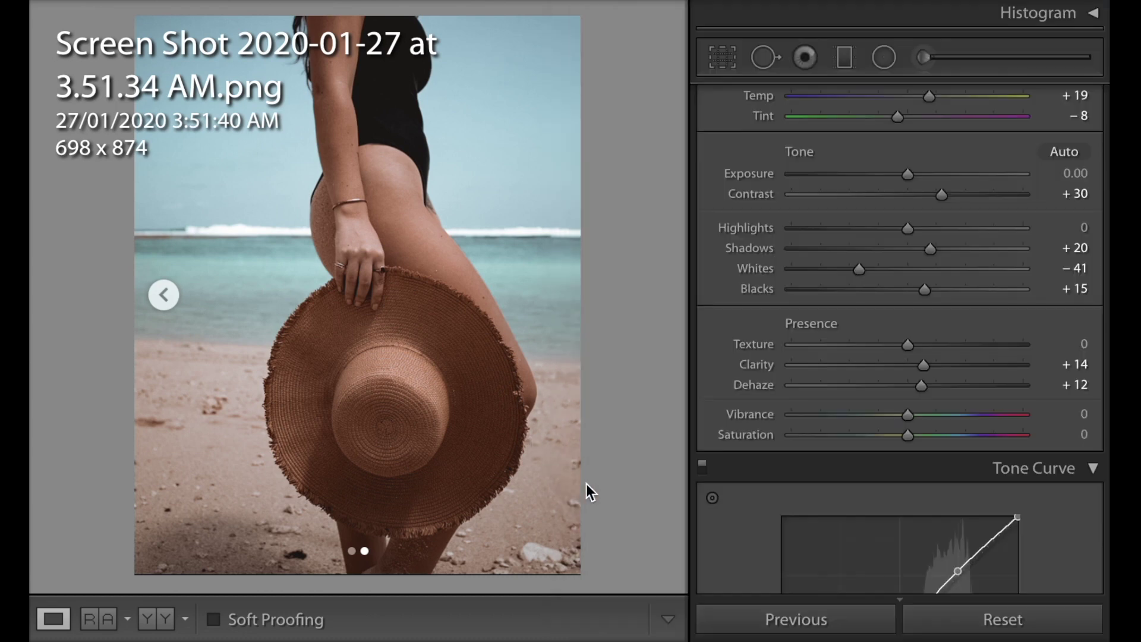
Set Orange luminance to -26 and hue to about -20, then compare with the original
scroll(843, 416, down, 5)
scroll(891, 297, down, 1)
scroll(925, 255, down, 4)
click(832, 392)
mouse_move(890, 491)
mouse_down()
mouse_move(880, 493)
mouse_move(872, 463)
mouse_up()
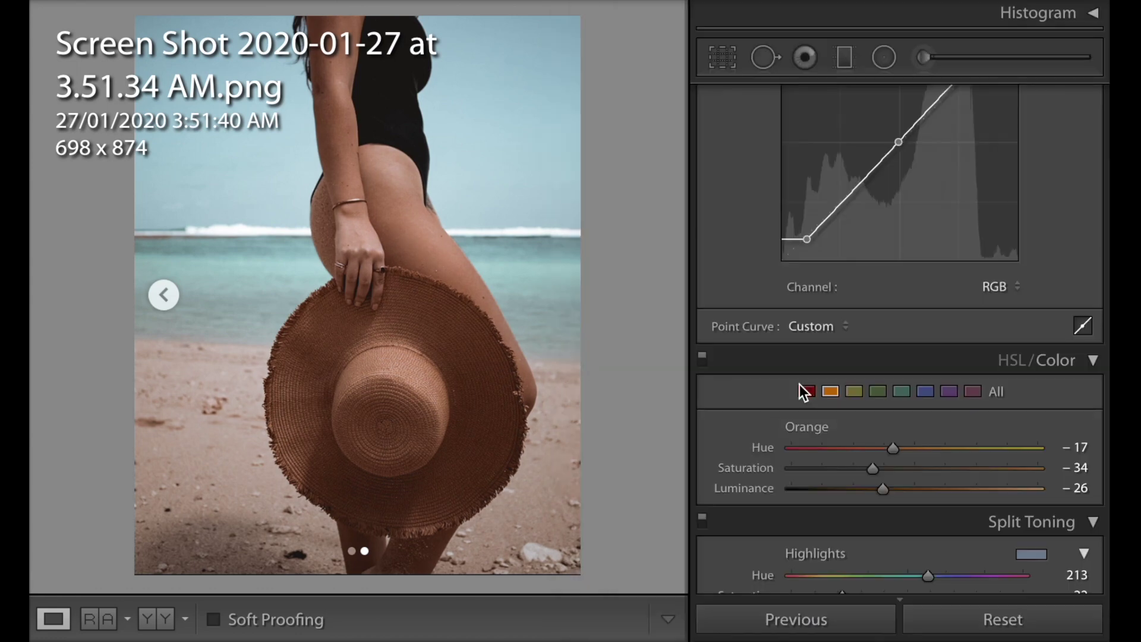
drag(898, 456, 897, 453)
key(backslash)
key(backslash)
key(backslash)
key(backslash)
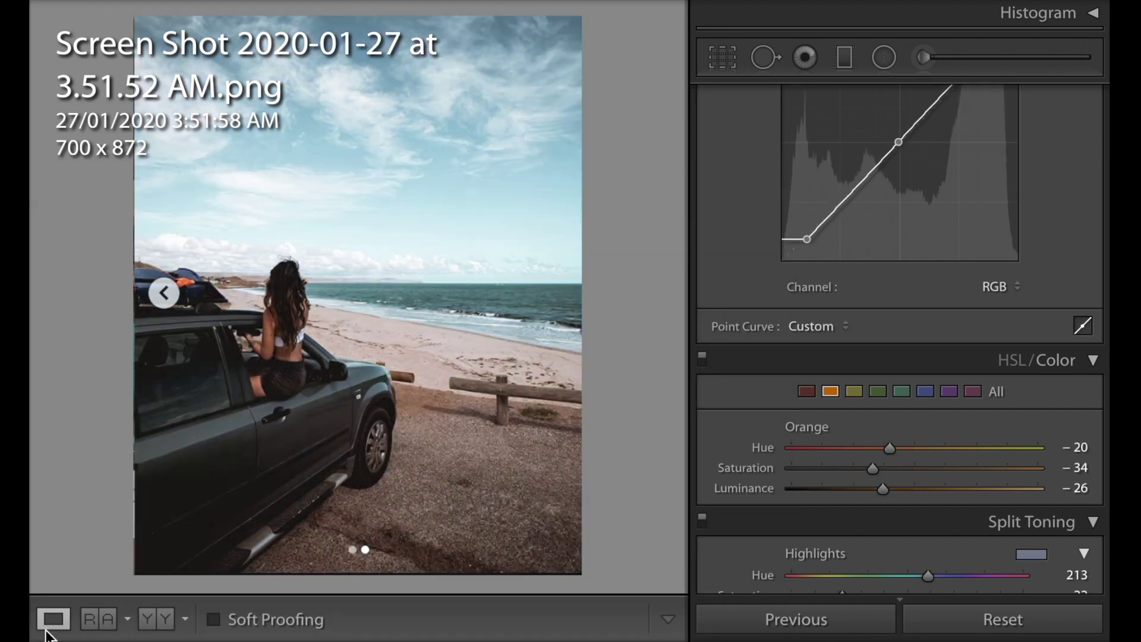
Drop Clarity to -2, then paste the faded look onto the sunflower, beach and cliff screenshots
scroll(853, 206, up, 10)
drag(924, 230, 904, 232)
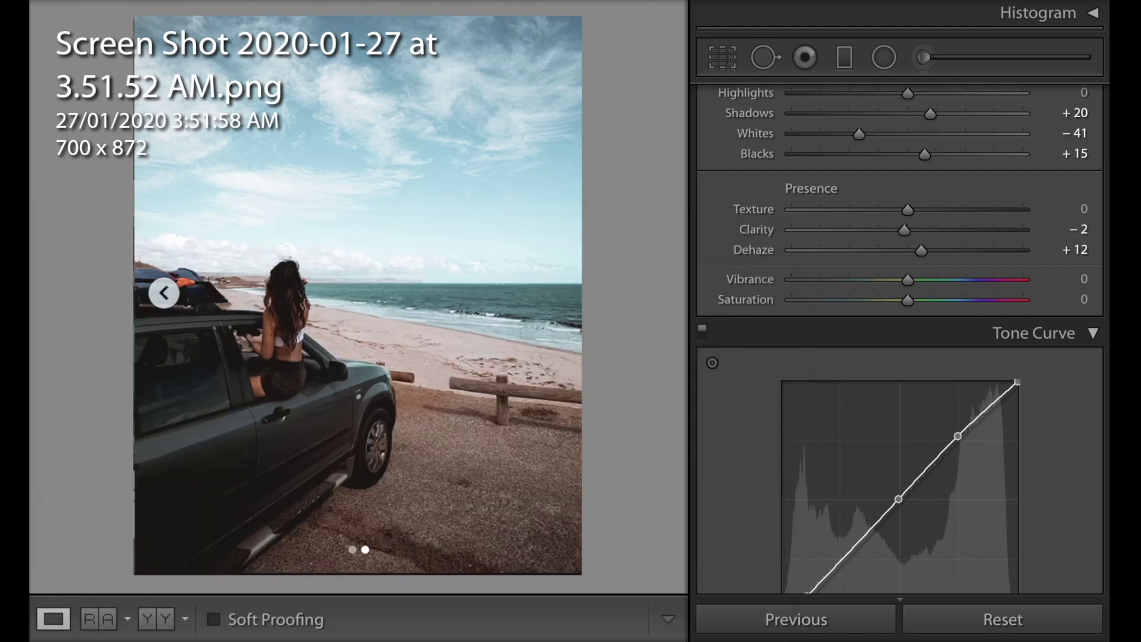
key(ctrl+shift+v)
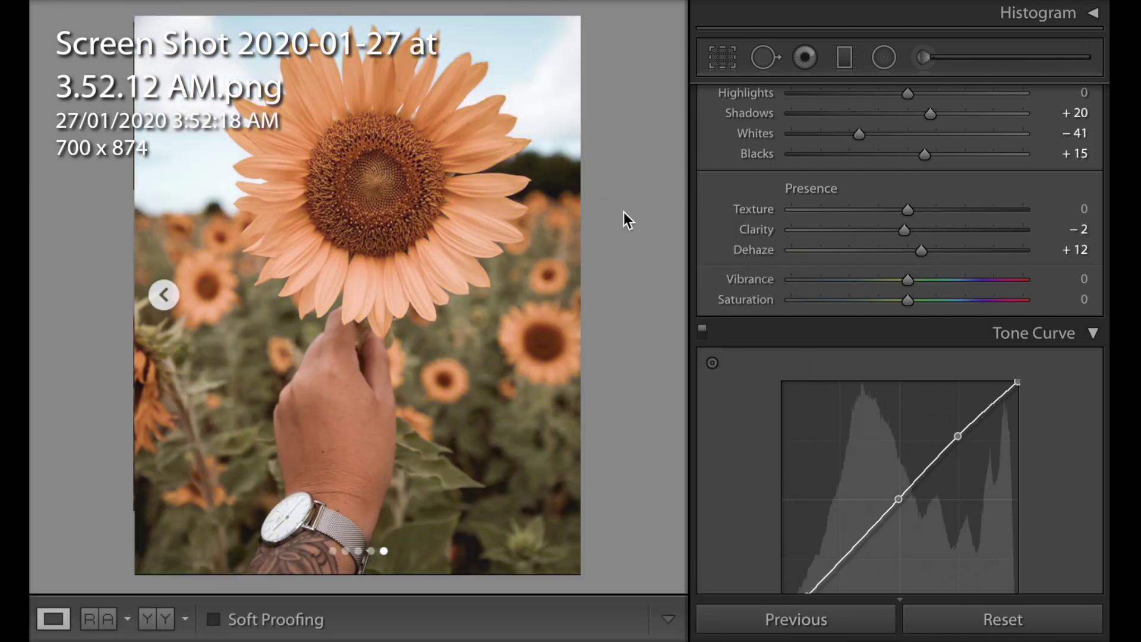
key(Right)
key(ctrl+shift+v)
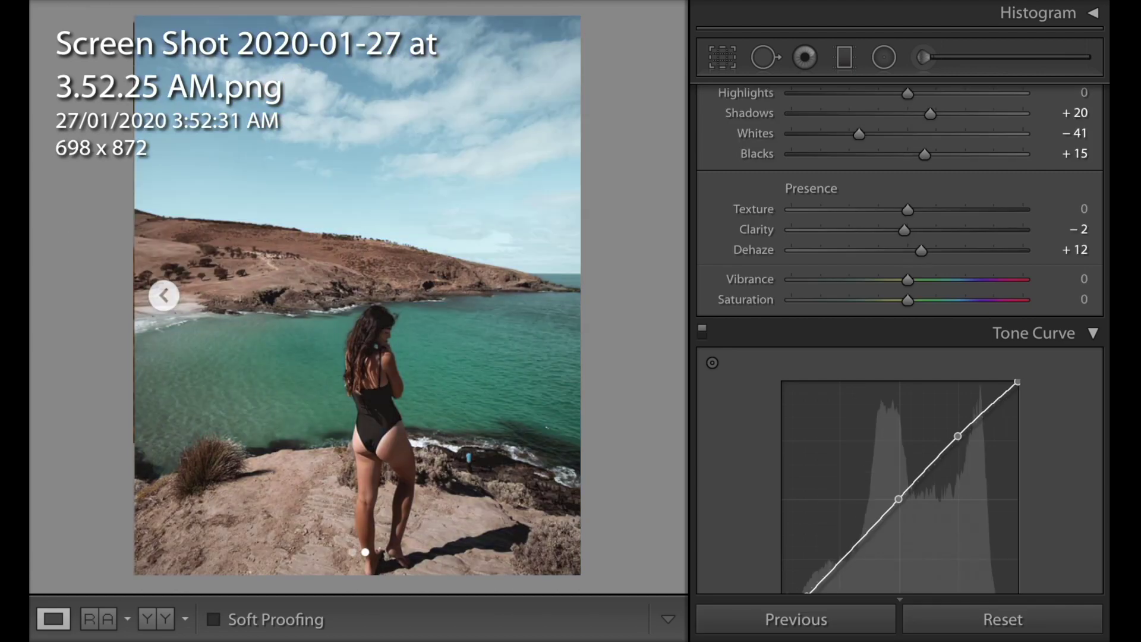
key(Right)
key(ctrl+shift+v)
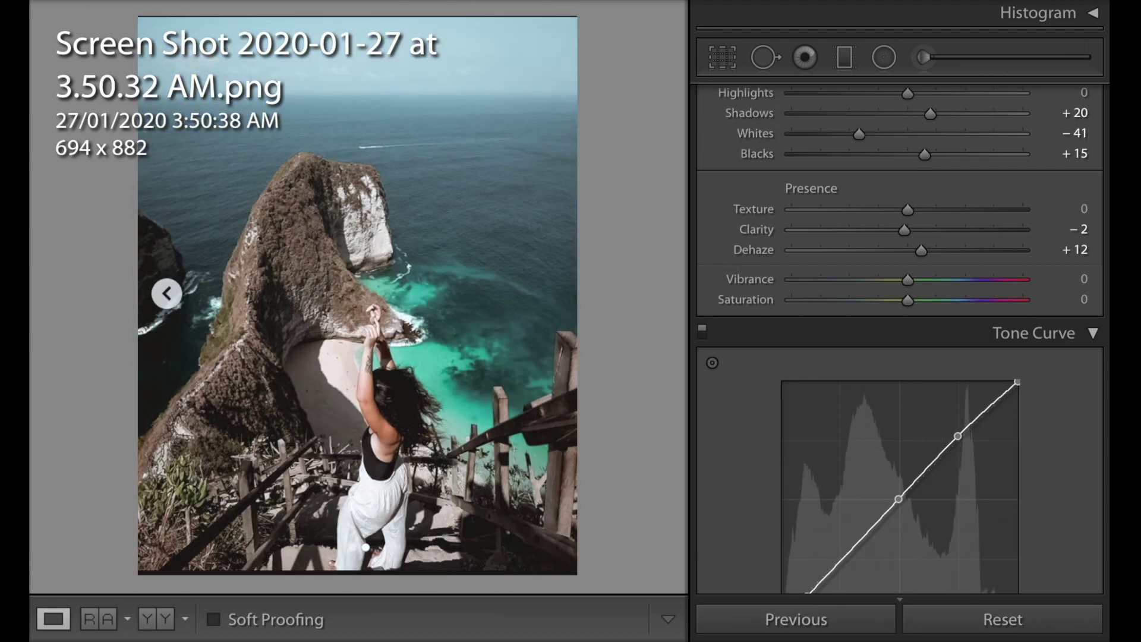
Raise Blacks to +36, reset Dehaze to 0, and select the yellow tones in HSL
drag(924, 154, 949, 154)
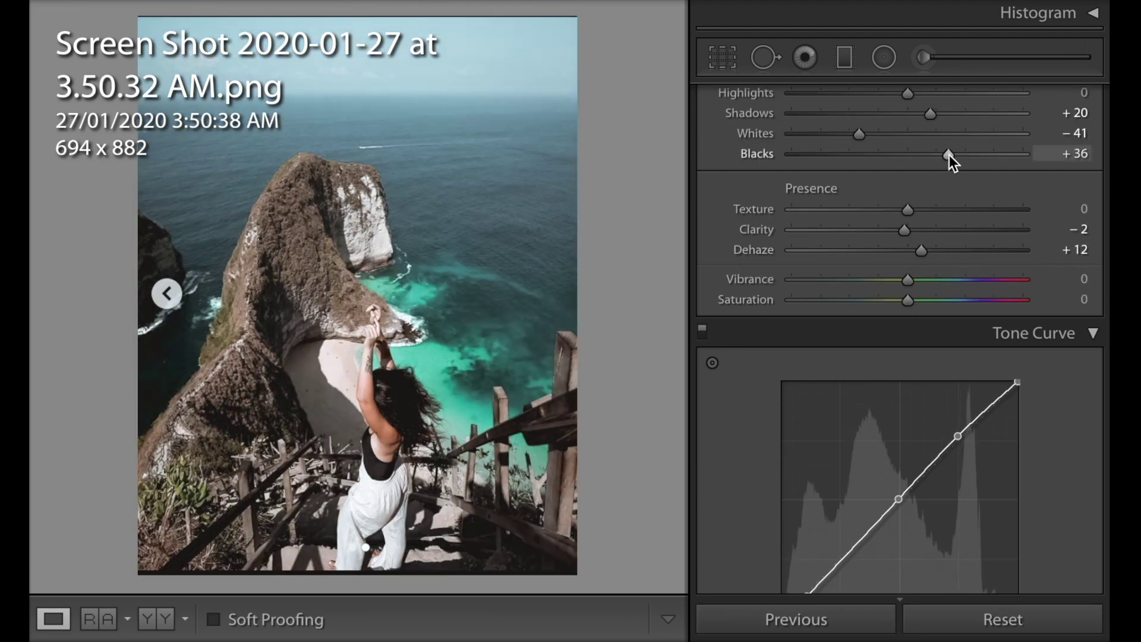
scroll(949, 155, up, 2)
double_click(922, 321)
scroll(923, 322, down, 3)
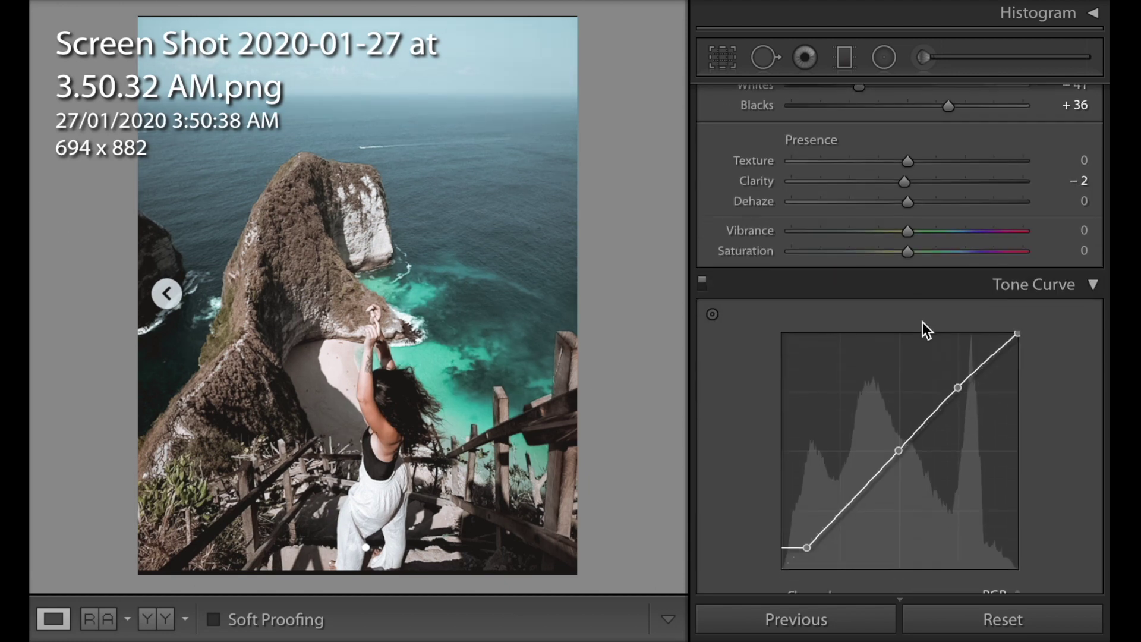
scroll(922, 322, down, 7)
click(854, 362)
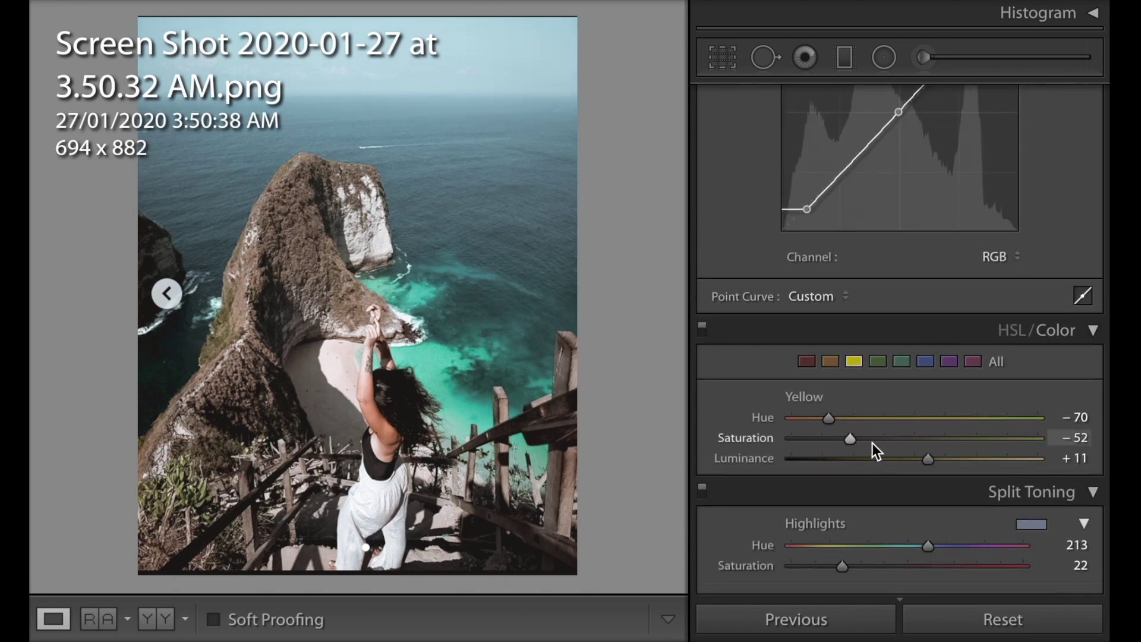
Warm the white balance Temperature to +26 and copy the photo's settings
scroll(871, 447, up, 5)
scroll(866, 447, up, 5)
drag(929, 241, 931, 239)
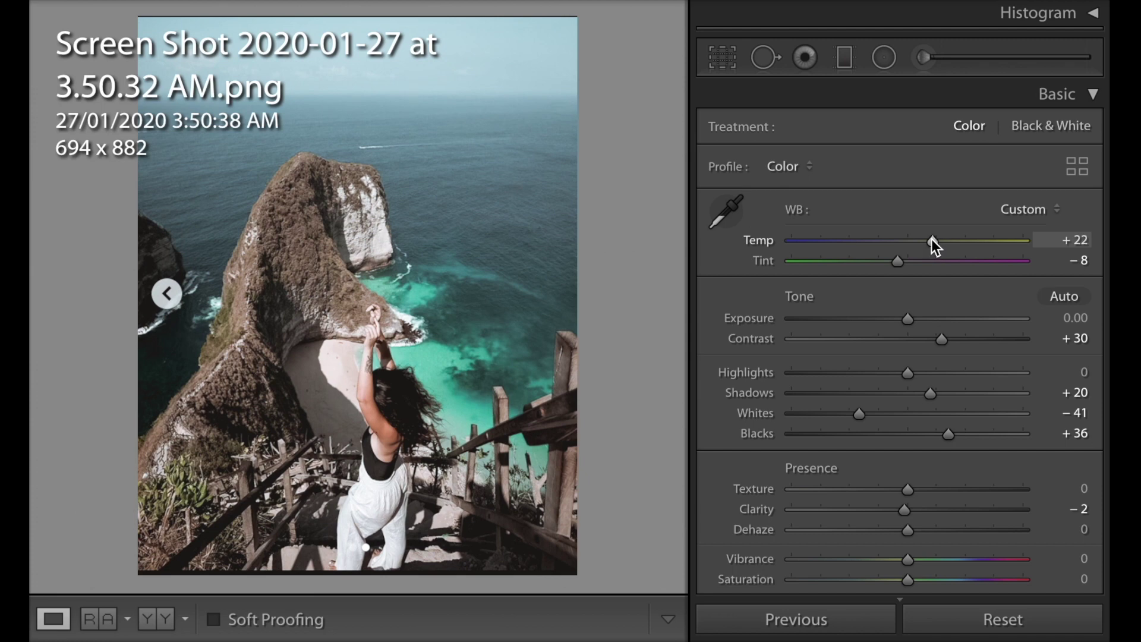
drag(932, 239, 936, 240)
key(ctrl+shift+c)
key(Return)
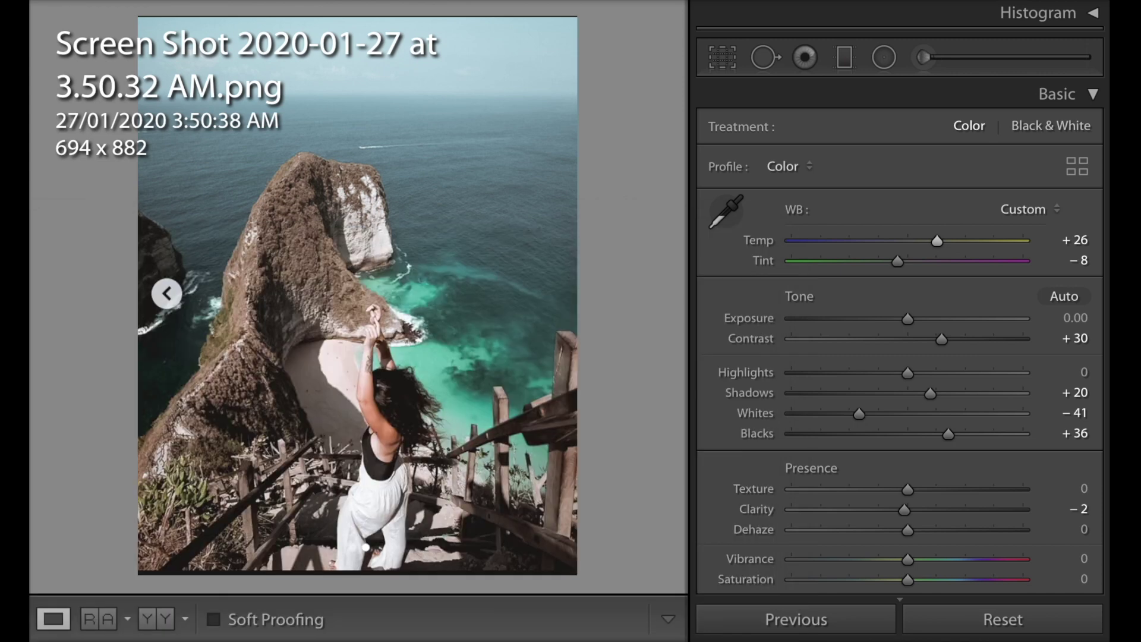
Reset the cliff photo to its unedited original settings
key(ctrl+a)
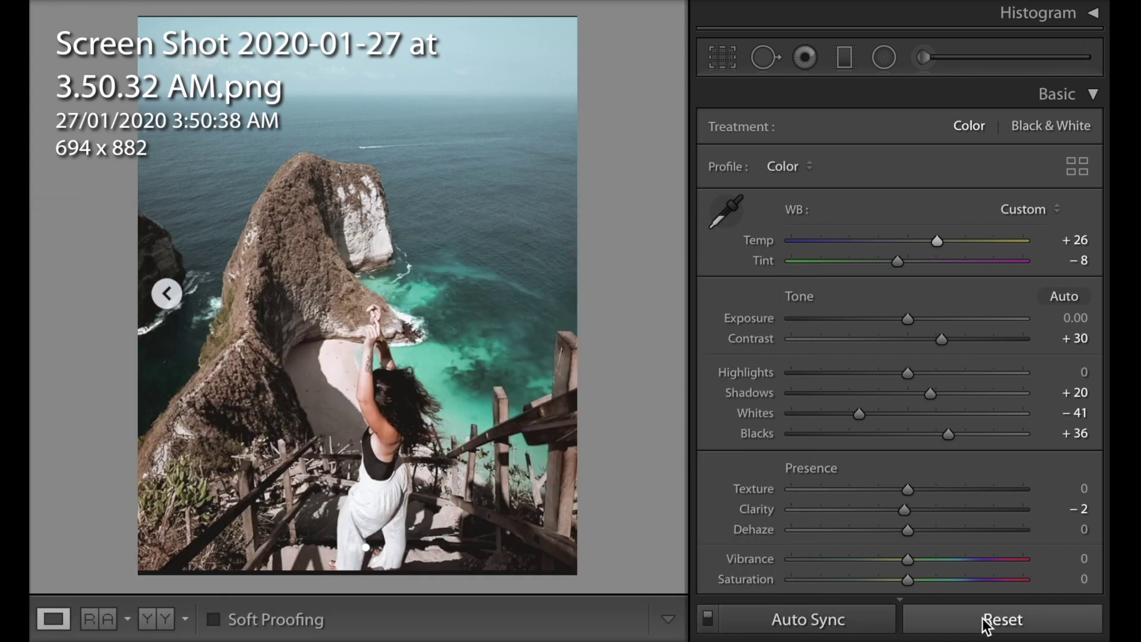
click(984, 621)
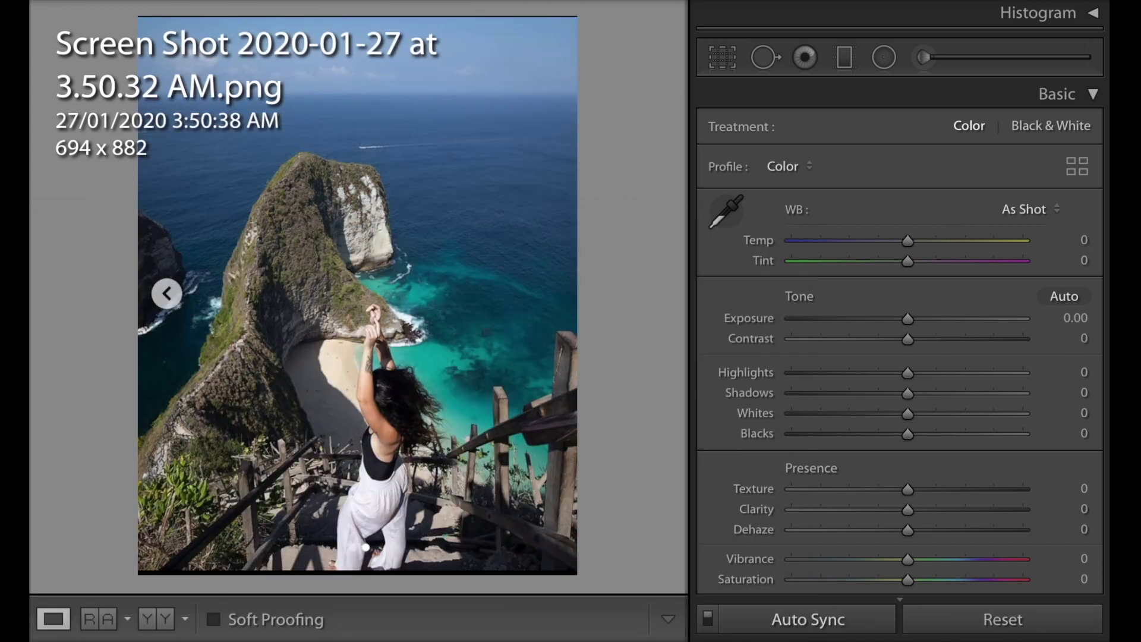
key(ctrl+d)
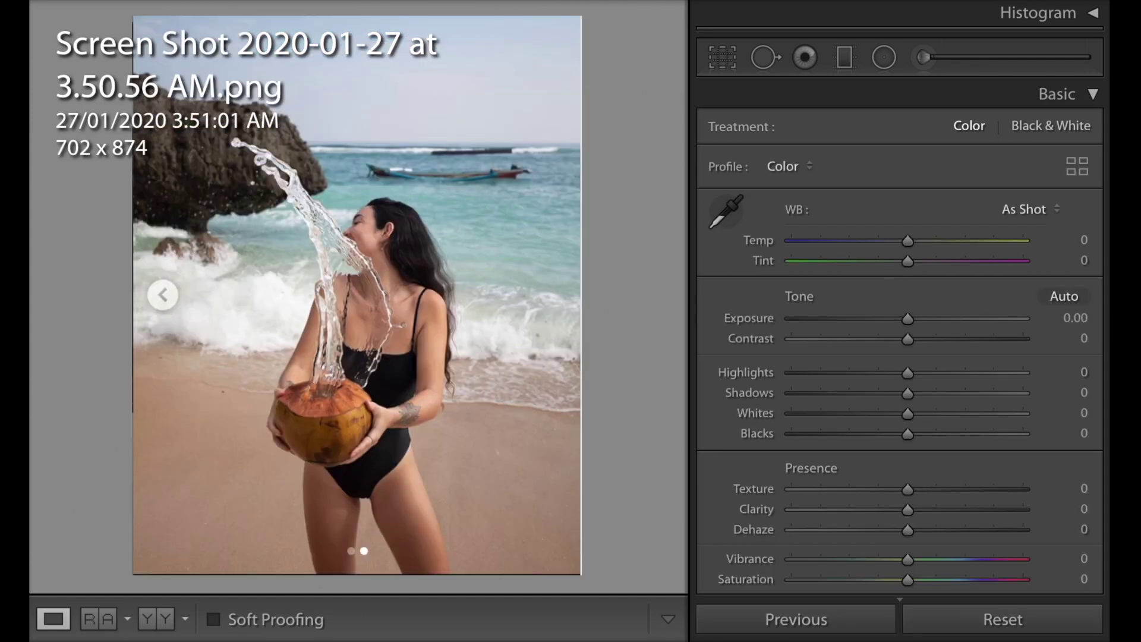
Open the coconut beach Instagram post beside the Lightroom edit for comparison
key(Escape)
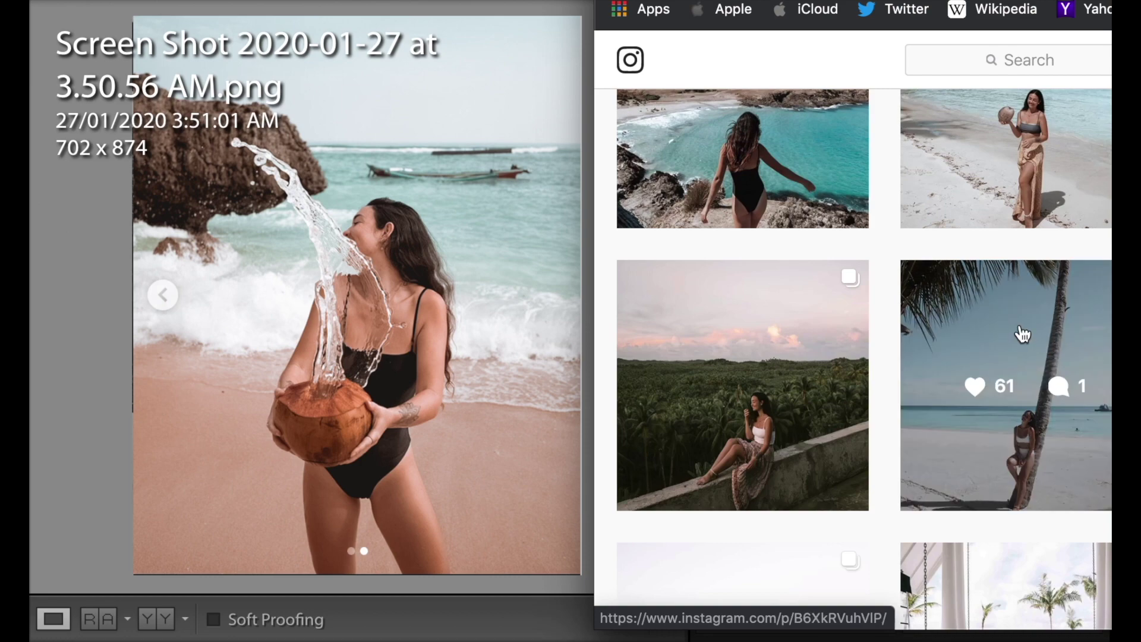
scroll(1064, 332, down, 5)
scroll(1064, 333, down, 5)
scroll(1064, 333, down, 5)
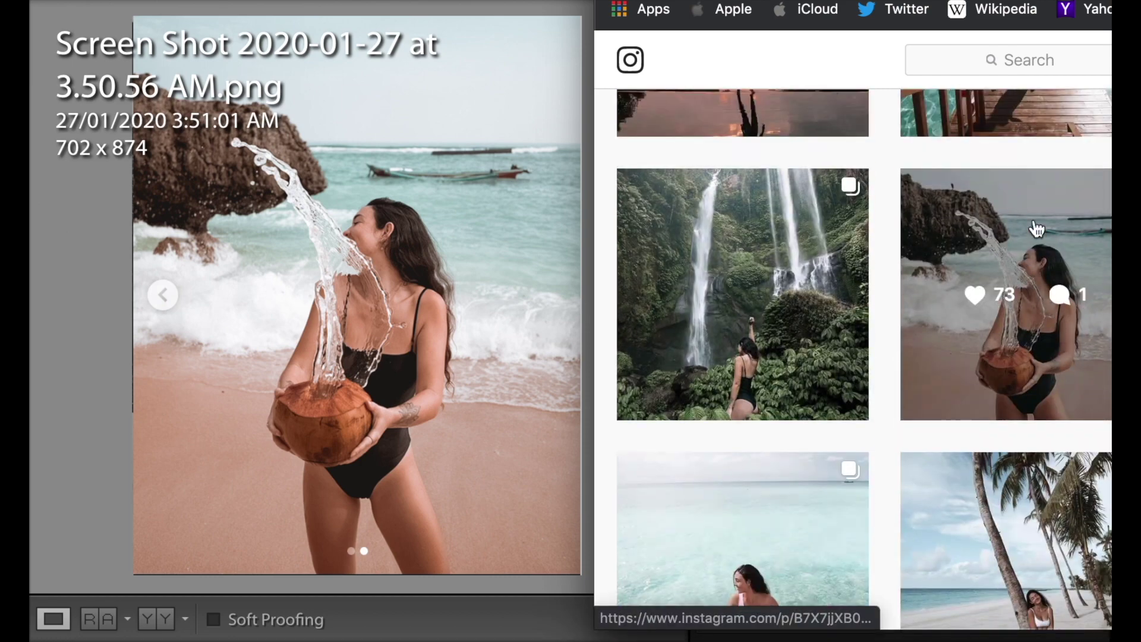
click(1035, 230)
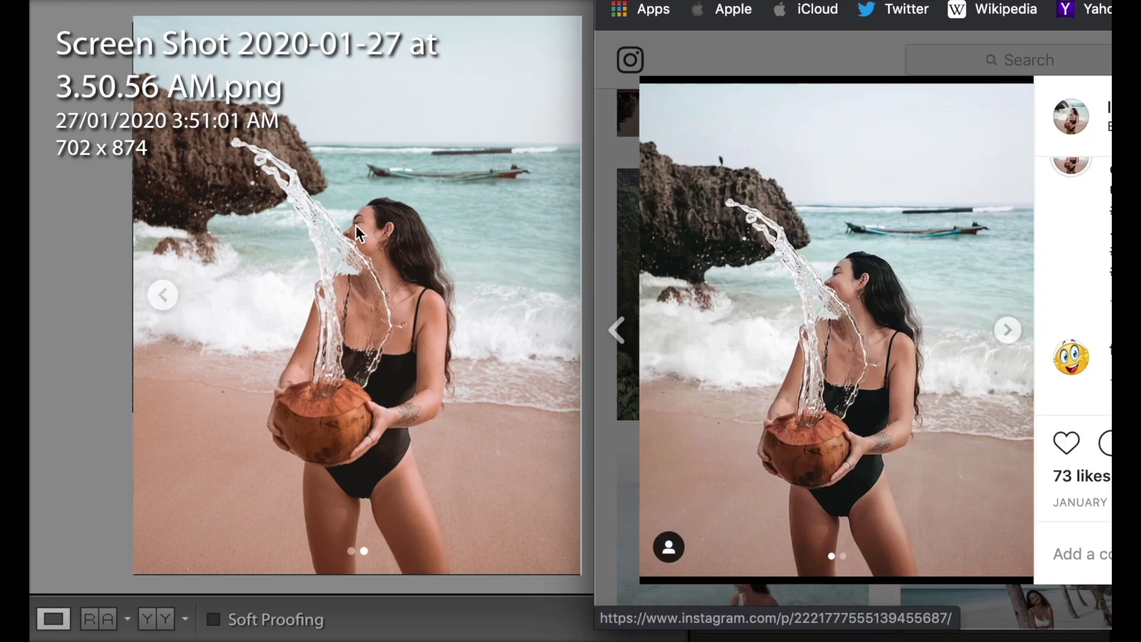
click(362, 327)
Set split-toning highlights to hue 221 and saturation 21, and reset Shadows to 0
scroll(912, 338, down, 10)
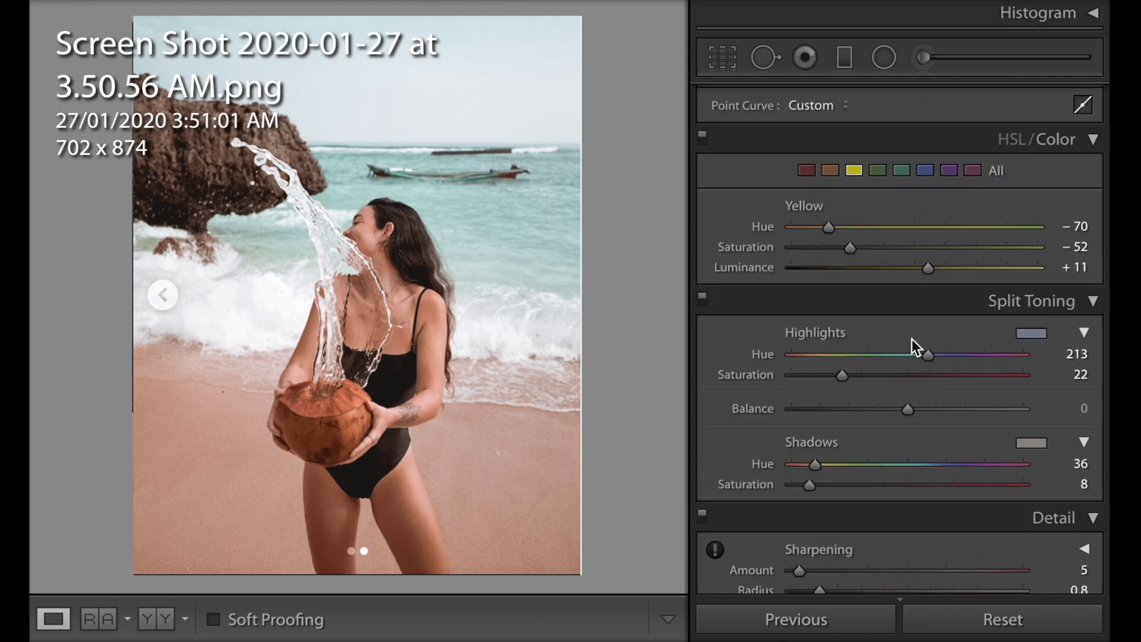
drag(932, 355, 933, 357)
drag(825, 374, 839, 376)
scroll(901, 295, up, 10)
scroll(901, 295, down, 1)
double_click(930, 393)
Set Blacks +22, Whites -23 and Highlights -8, adjusting Exposure along the way
click(932, 433)
click(910, 319)
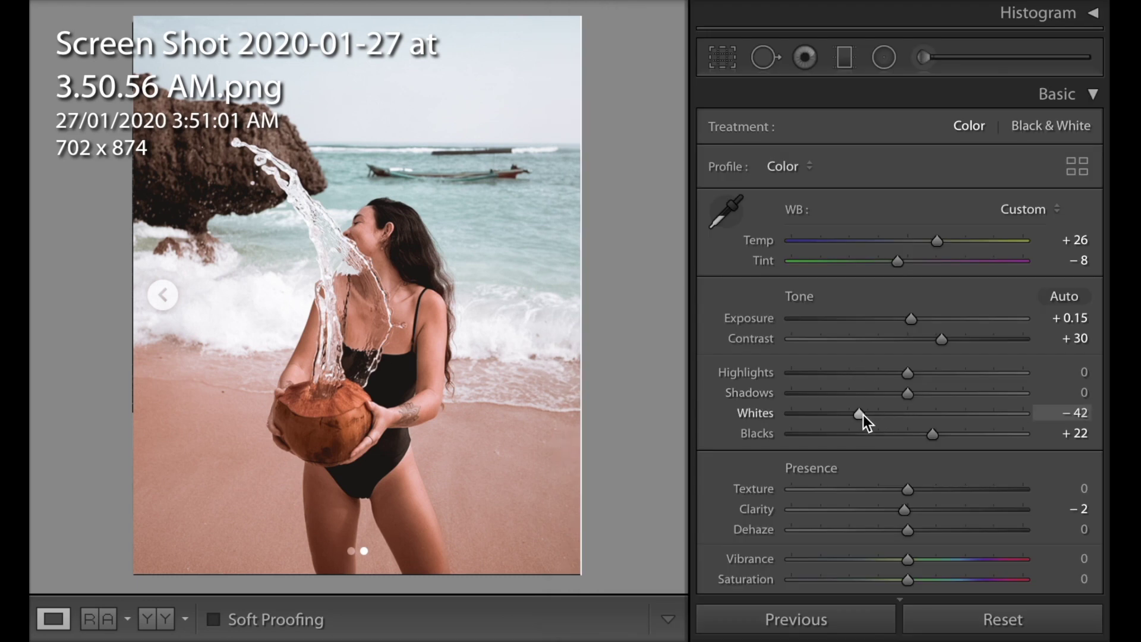
double_click(863, 415)
click(882, 415)
click(897, 373)
double_click(911, 318)
Set the HSL Orange luminance to -10
scroll(918, 457, down, 10)
scroll(873, 416, down, 1)
click(830, 366)
double_click(886, 465)
click(903, 465)
Copy the coconut photo's develop settings and paste them onto the next four screenshots, through the car beach one
key(ctrl+shift+c)
key(Return)
key(Right)
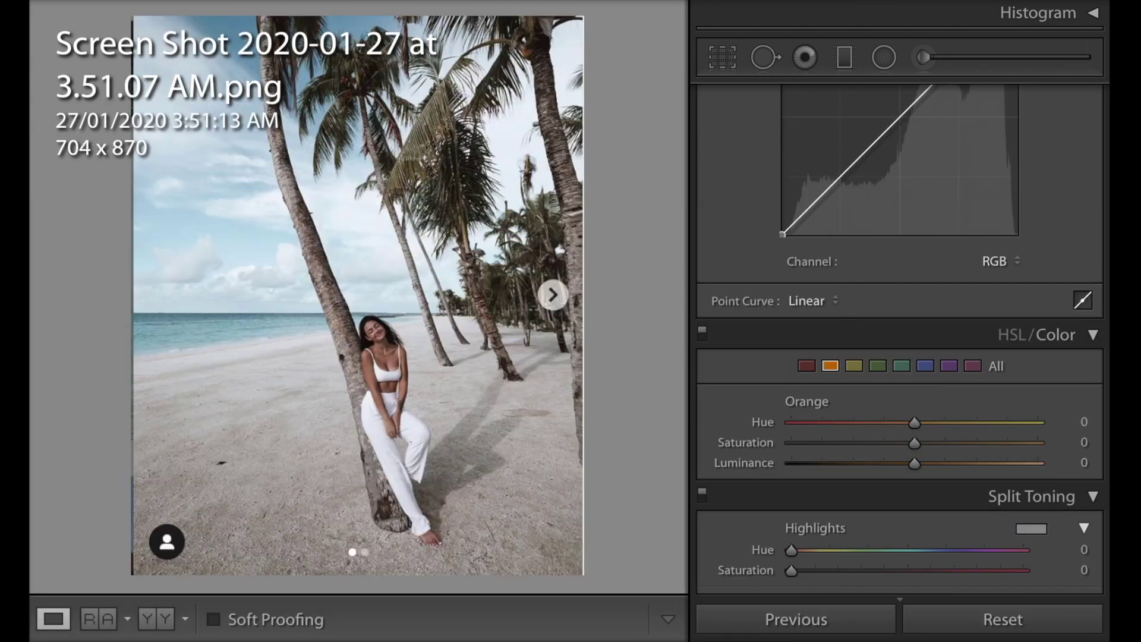
key(ctrl+shift+v)
key(Right)
key(ctrl+shift+v)
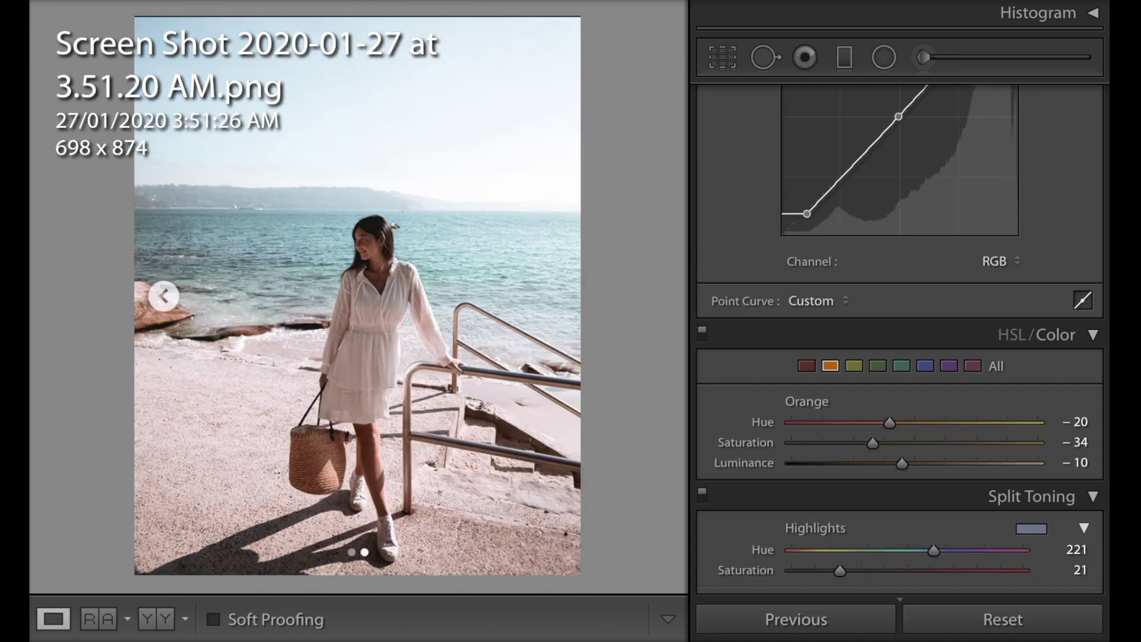
key(Right)
key(ctrl+shift+v)
key(Right)
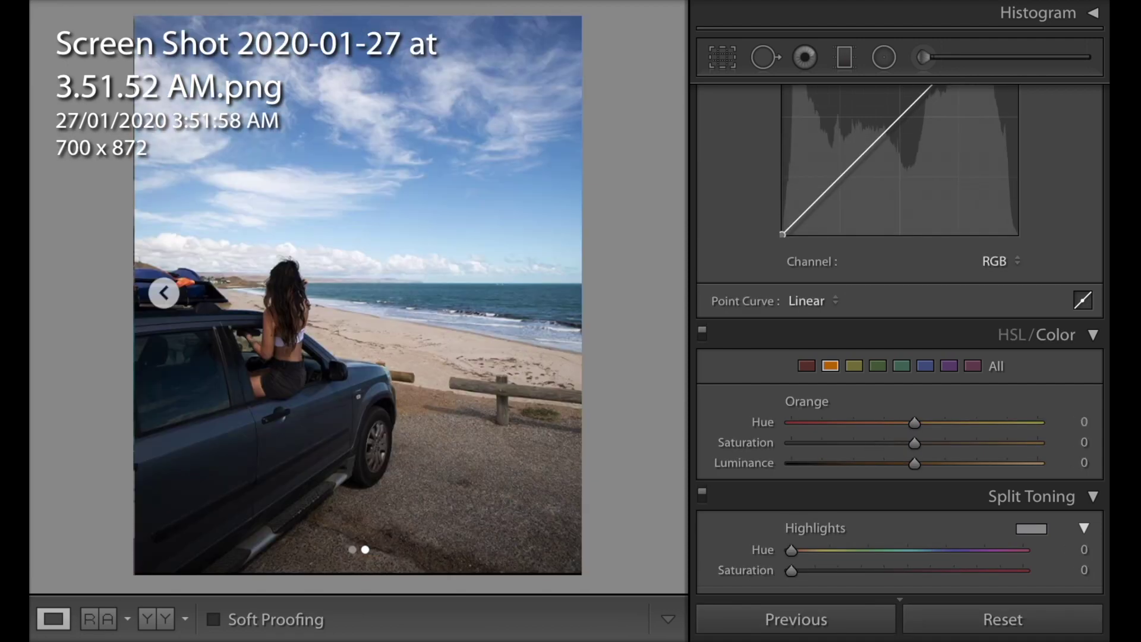
key(ctrl+shift+v)
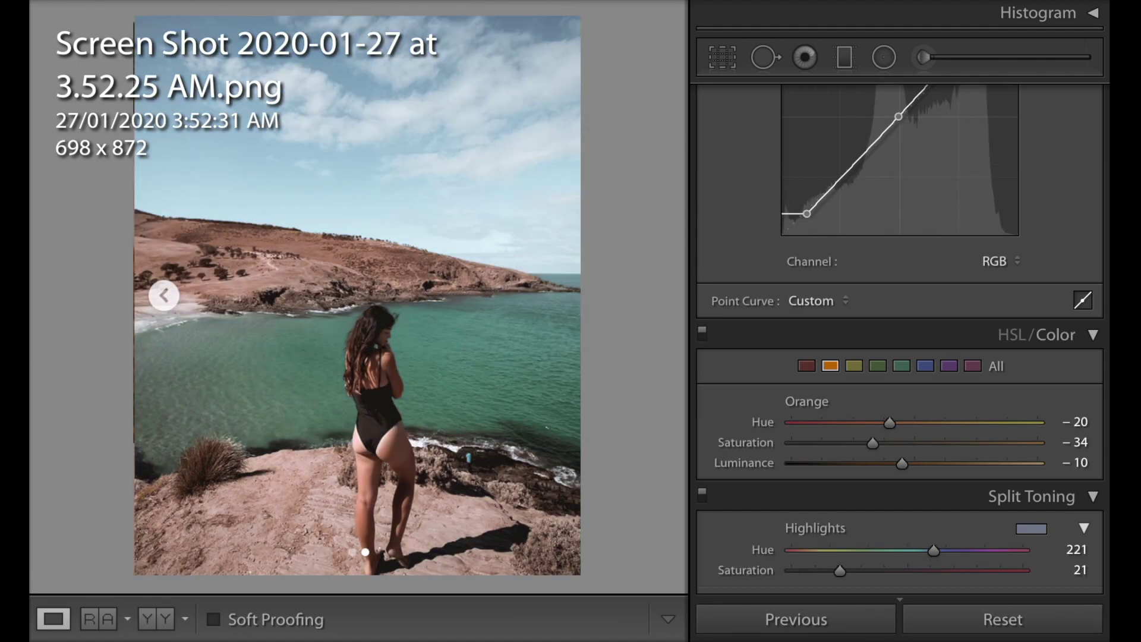
Compare the car beach edit with its original and the Instagram post, then move to the boardwalk photo
key(backslash)
key(backslash)
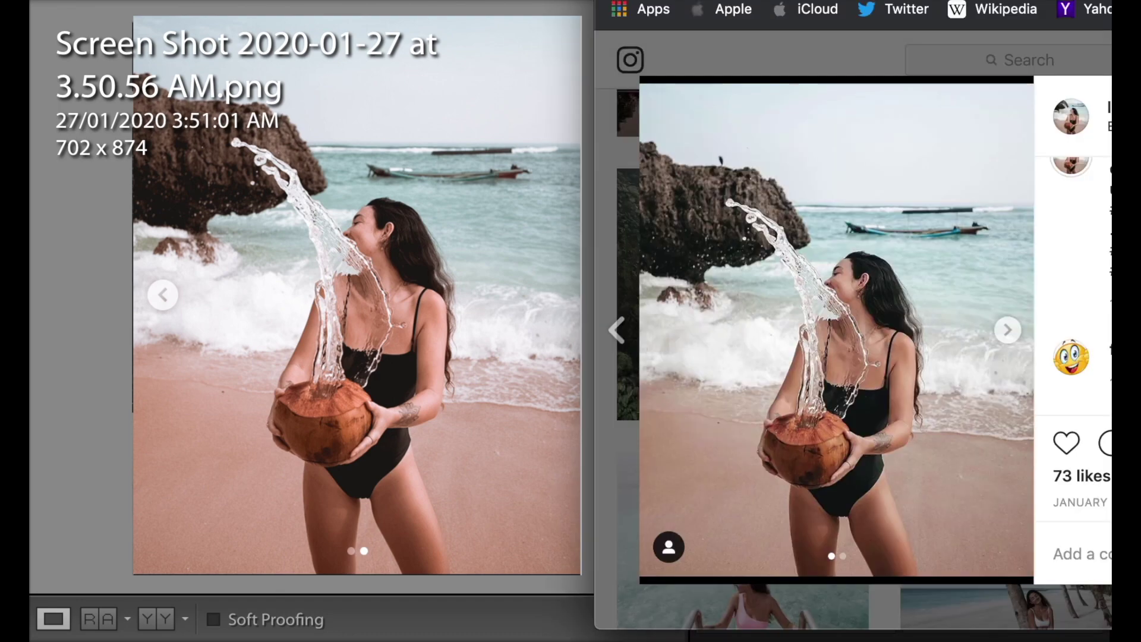
key(Escape)
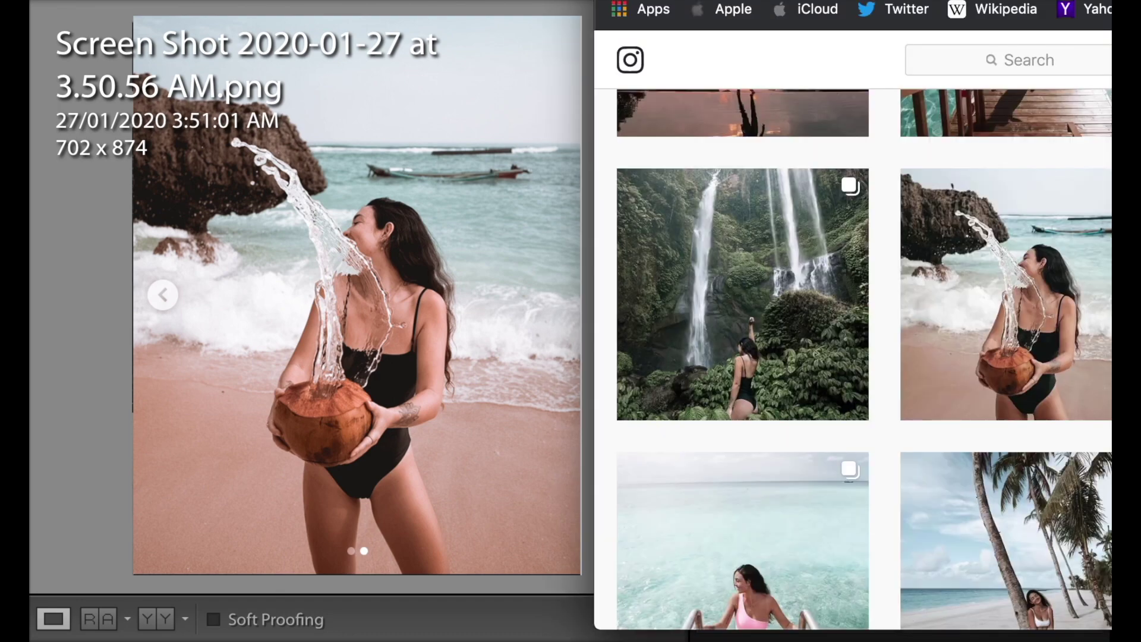
key(super+Tab)
key(Left)
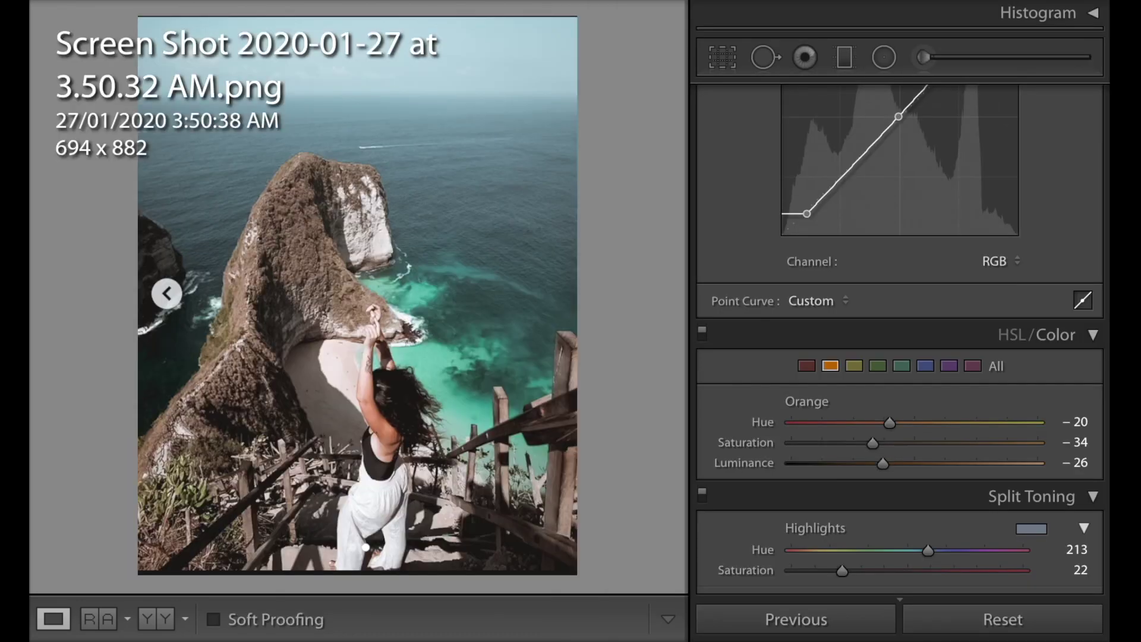
key(Right)
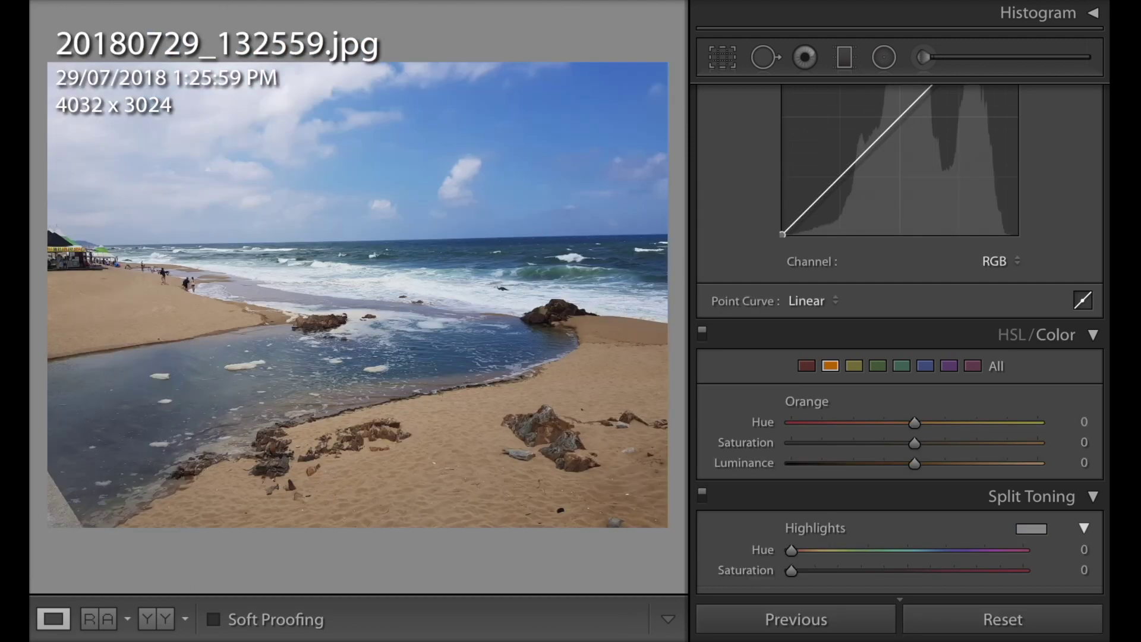
key(Right)
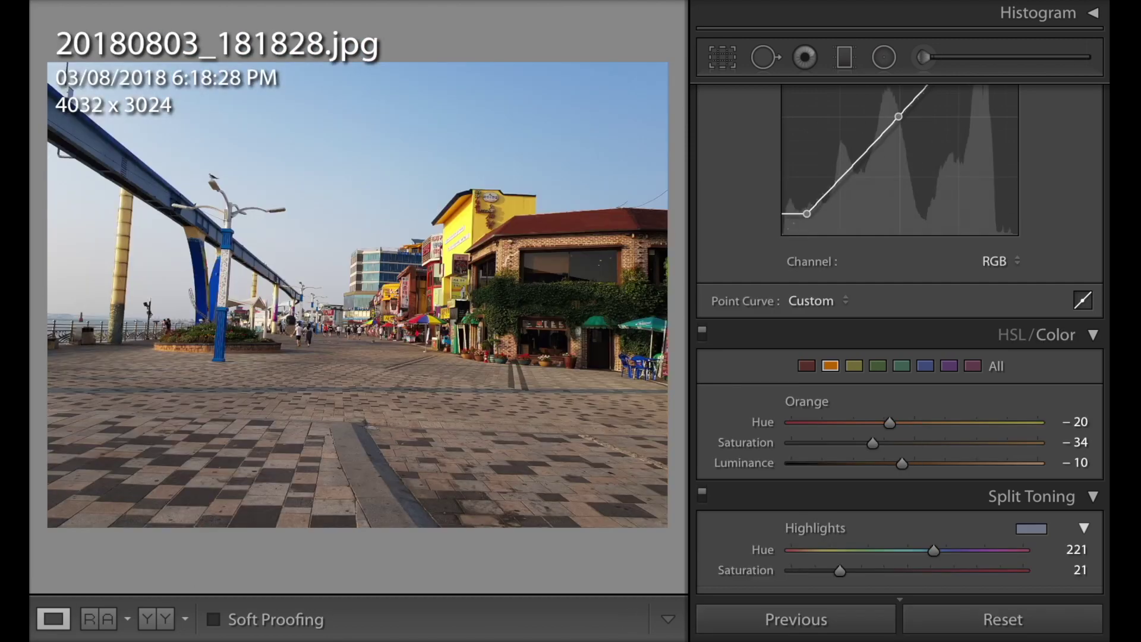
Paste the grade onto the boardwalk photo, set orange saturation -41 and hue -17, and copy the result
key(ctrl+alt+v)
drag(875, 443, 866, 443)
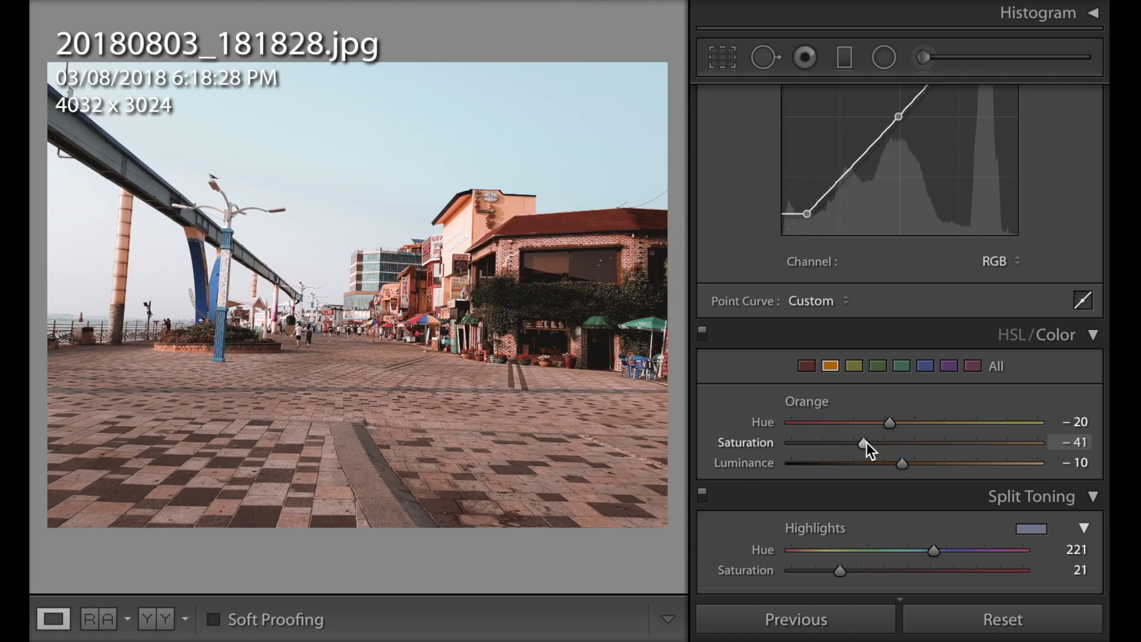
drag(890, 422, 893, 423)
key(ctrl+shift+c)
key(Return)
Paste the updated grade onto the pumpkin display photo and the next photo, checking Before/After
key(Right)
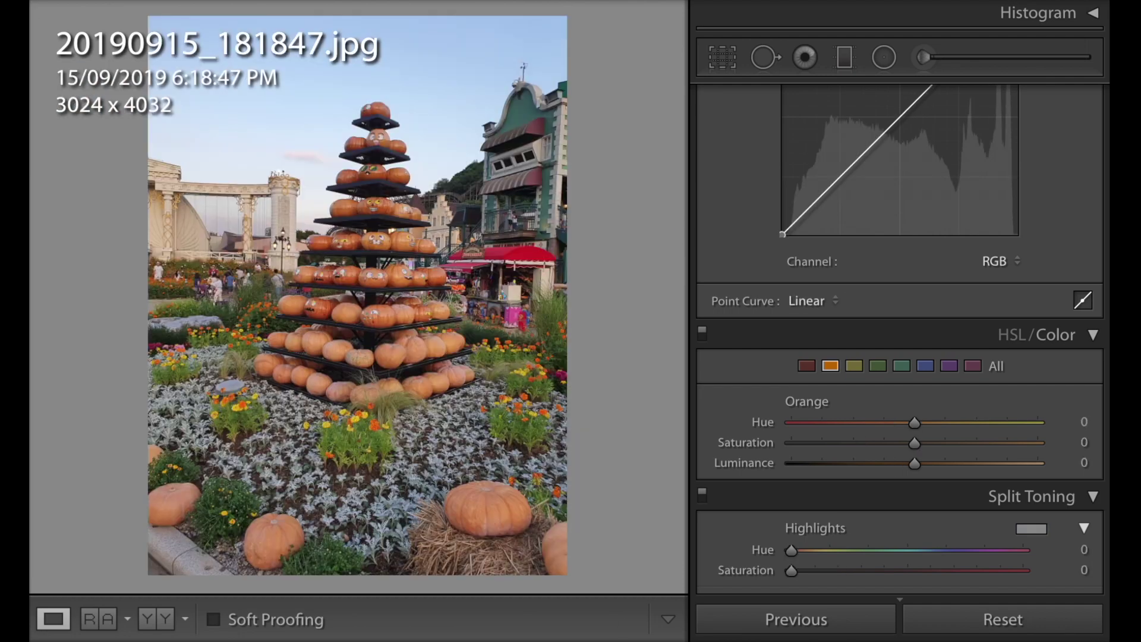
key(ctrl+shift+v)
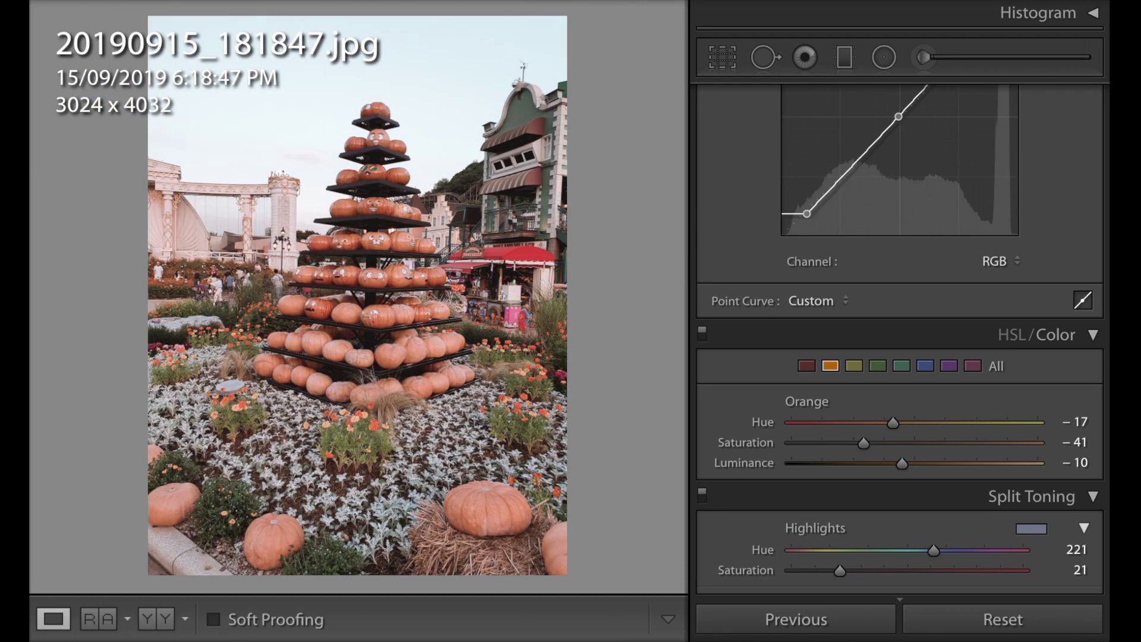
key(Right)
key(ctrl+shift+v)
key(backslash)
key(backslash)
key(backslash)
key(backslash)
key(backslash)
key(backslash)
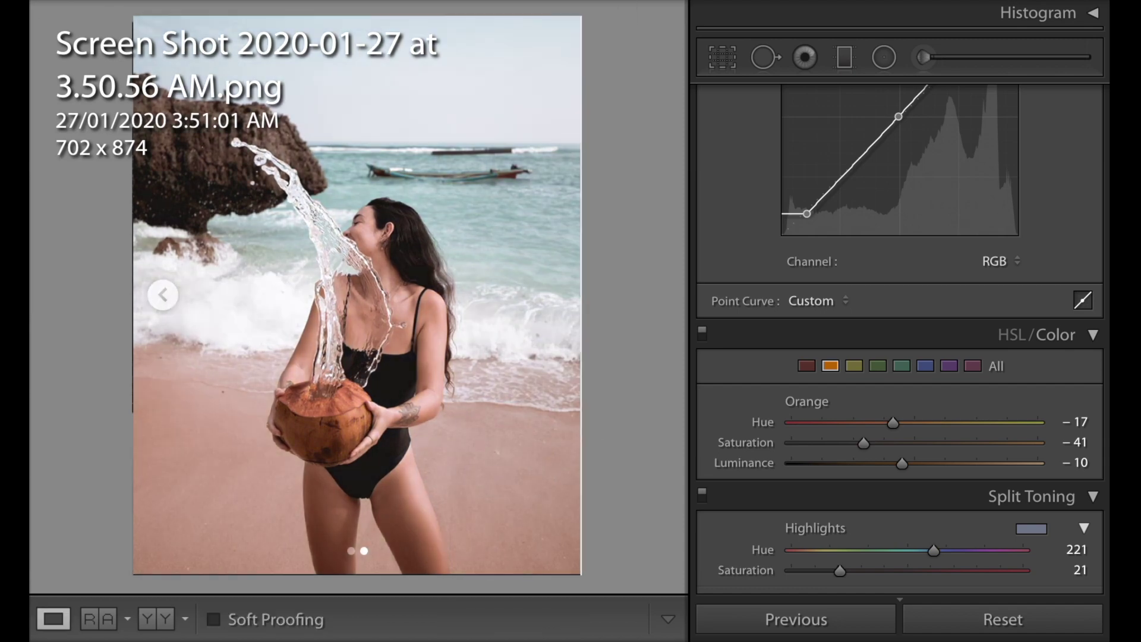
key(Right)
key(backslash)
key(backslash)
key(backslash)
key(backslash)
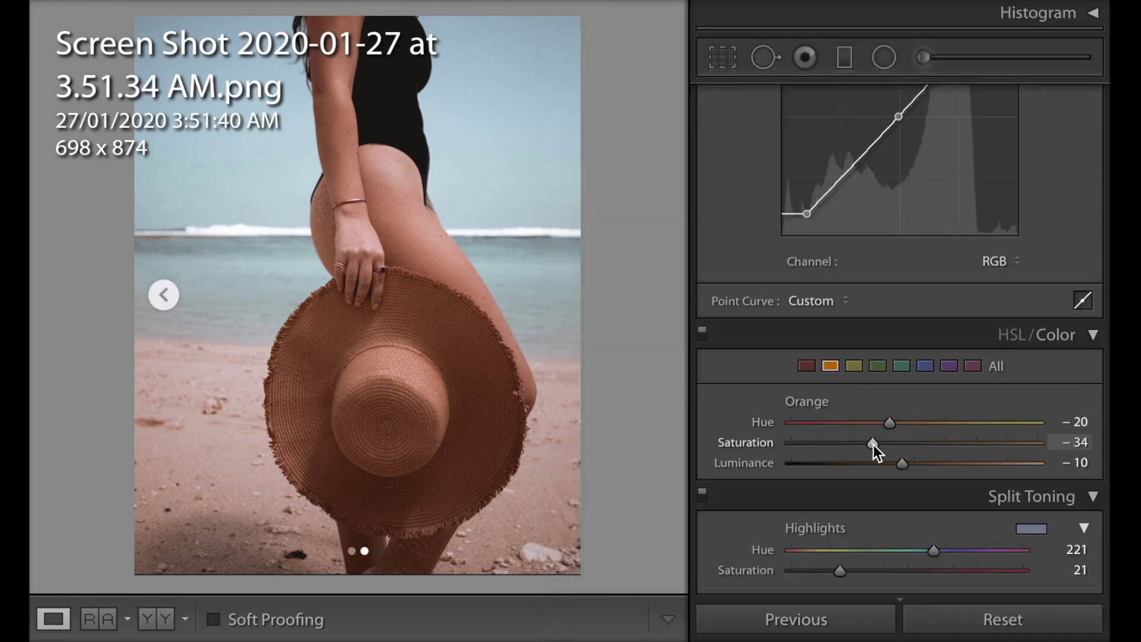
Darken and desaturate the hat screenshot's orange tones, and desaturate yellow with its hue at -77
drag(871, 443, 890, 464)
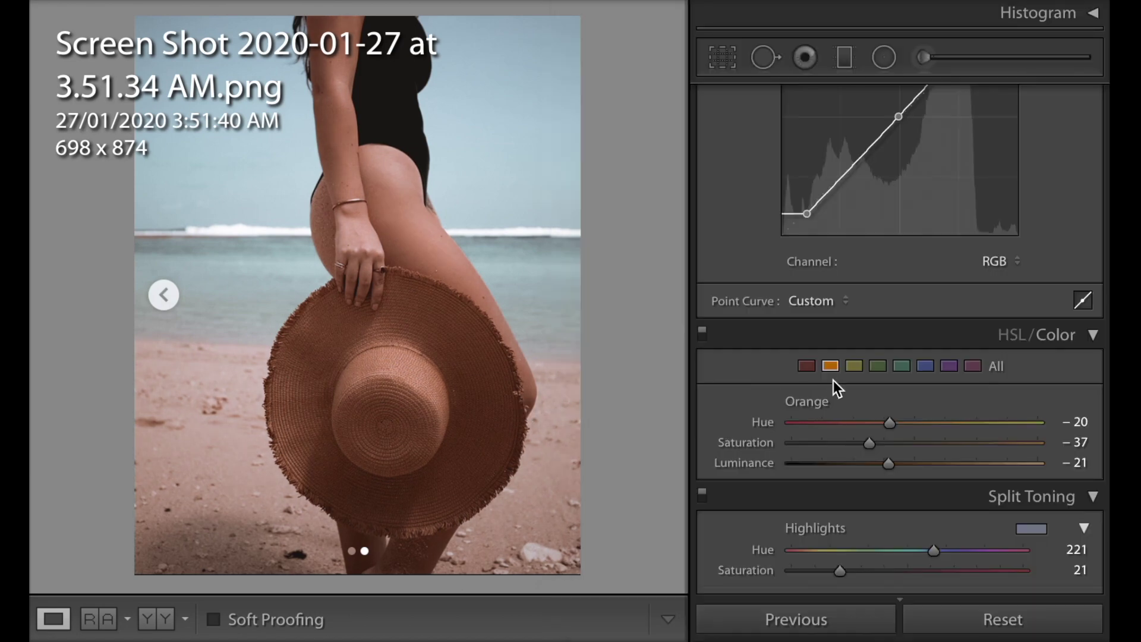
click(854, 366)
mouse_move(886, 444)
mouse_down()
mouse_move(836, 444)
mouse_move(820, 422)
mouse_up()
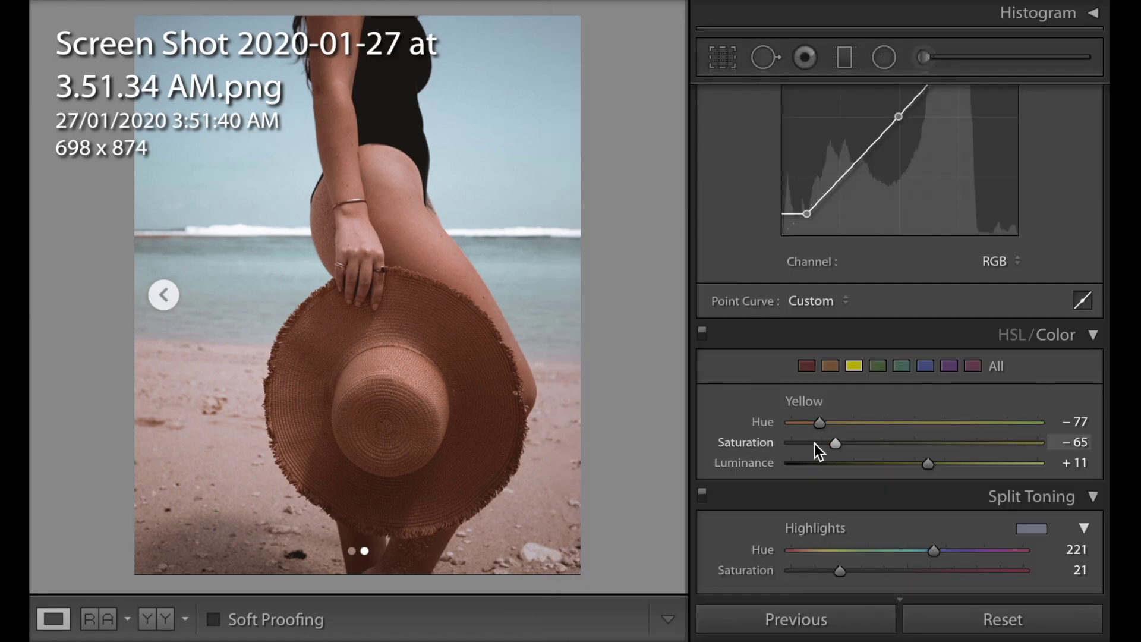
drag(814, 443, 820, 445)
drag(928, 463, 940, 467)
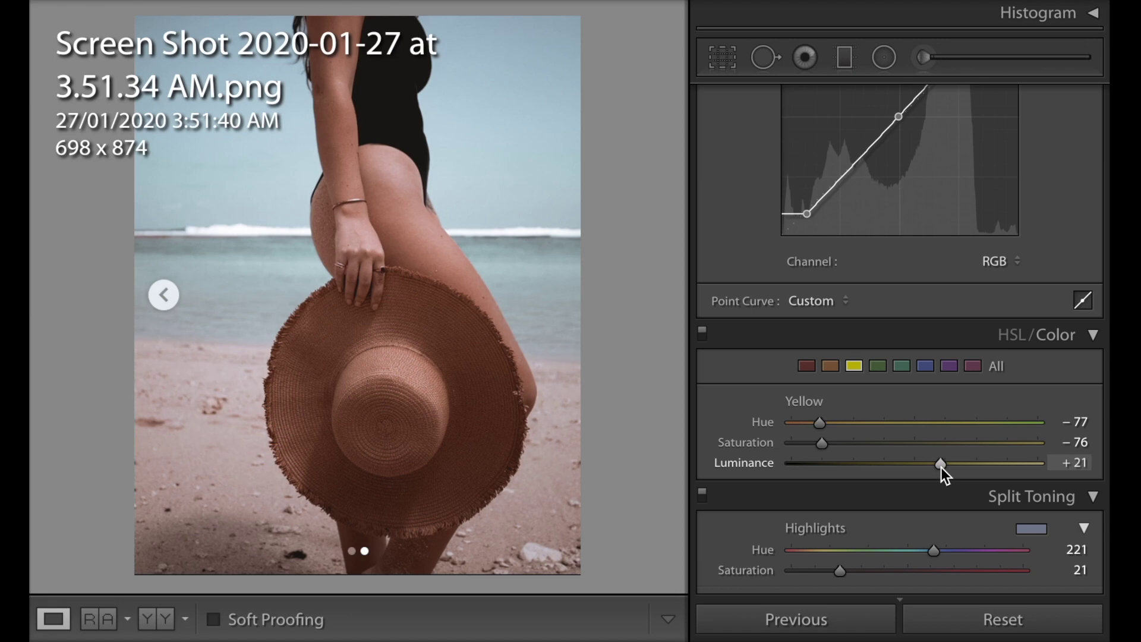
Set Tint to -17 and refine Orange to hue -20, saturation -31, luminance -36
scroll(912, 291, up, 5)
scroll(899, 261, up, 5)
drag(898, 262, 889, 259)
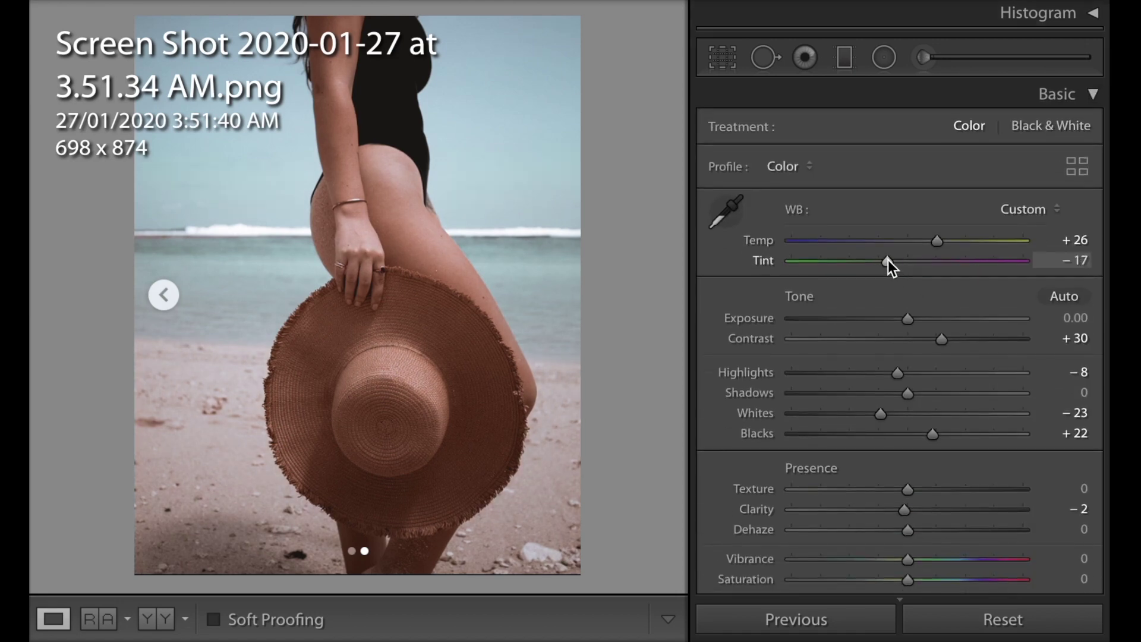
scroll(889, 413, down, 2)
scroll(889, 413, down, 10)
mouse_move(889, 402)
mouse_down()
mouse_move(878, 404)
mouse_move(875, 383)
mouse_up()
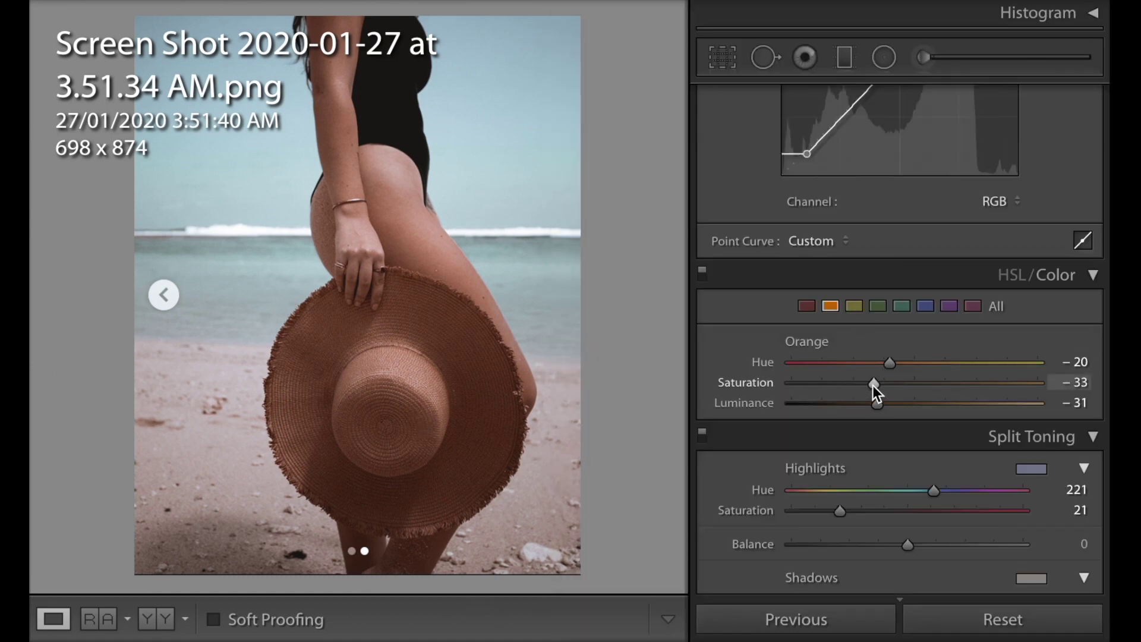
drag(874, 383, 870, 404)
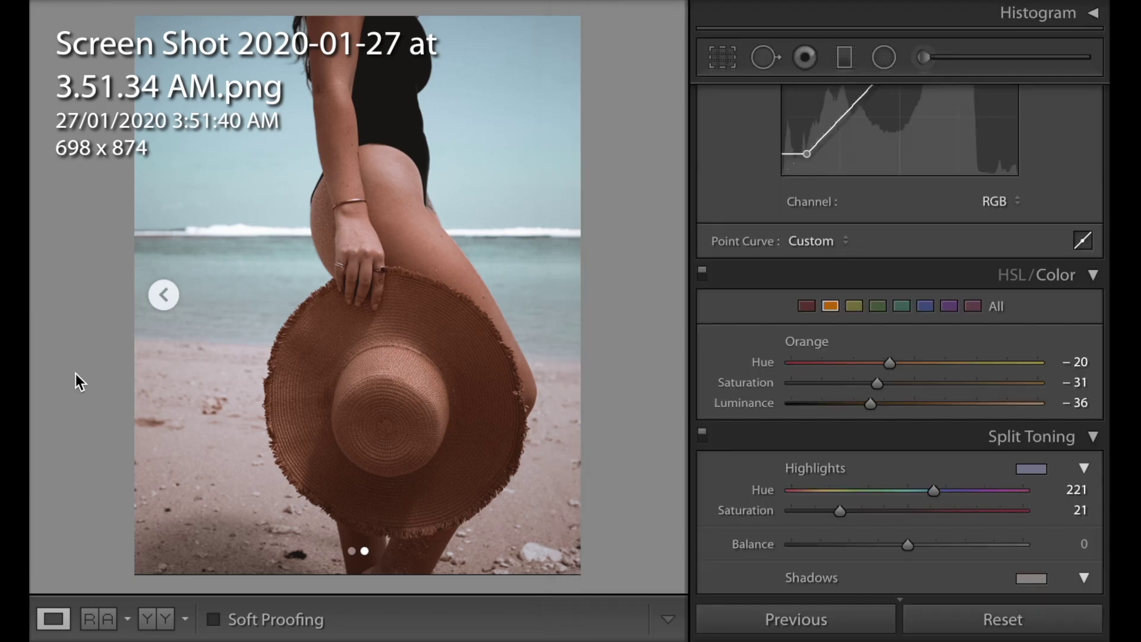
Add a midtone point to the tone curve and compare Before/After against the Instagram original
scroll(832, 416, up, 7)
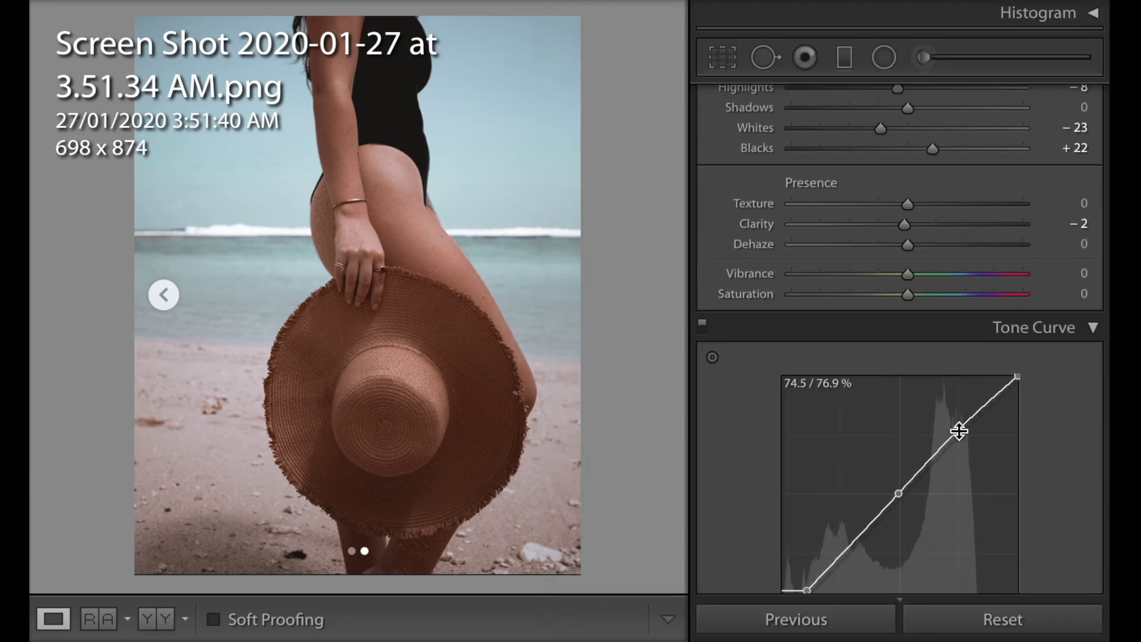
click(896, 490)
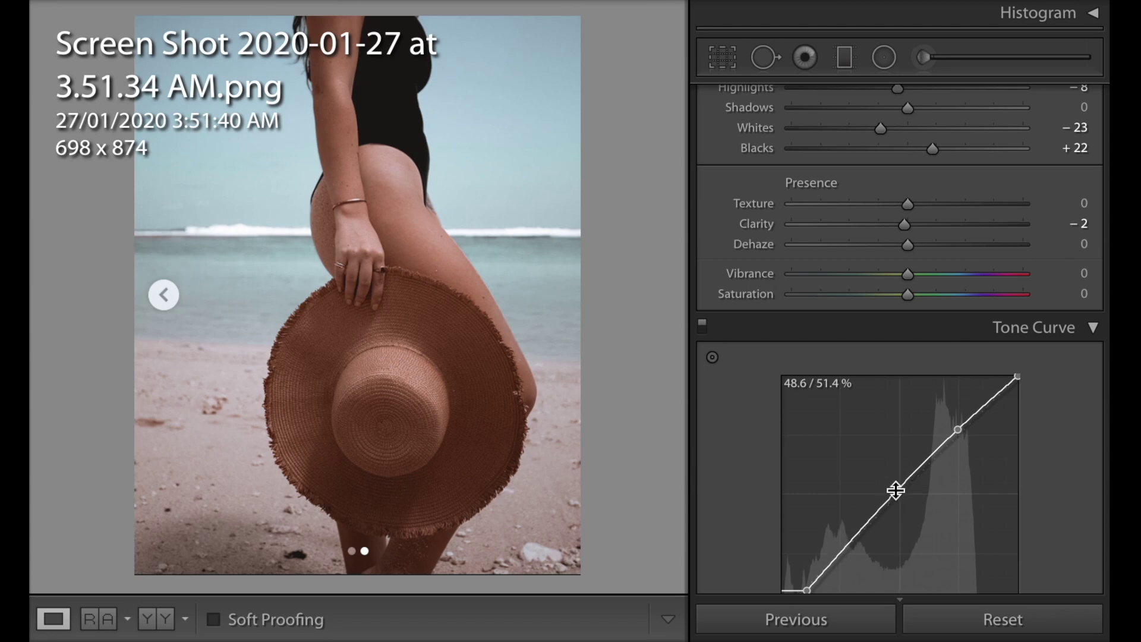
key(backslash)
key(backslash)
key(backslash)
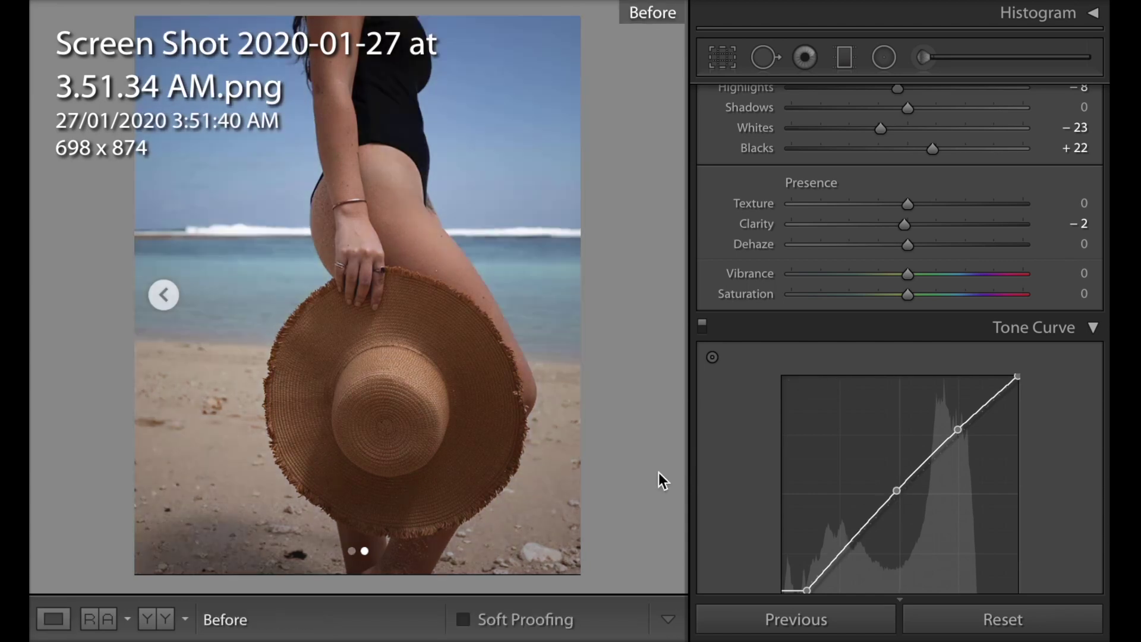
key(backslash)
key(backslash)
key(backslash)
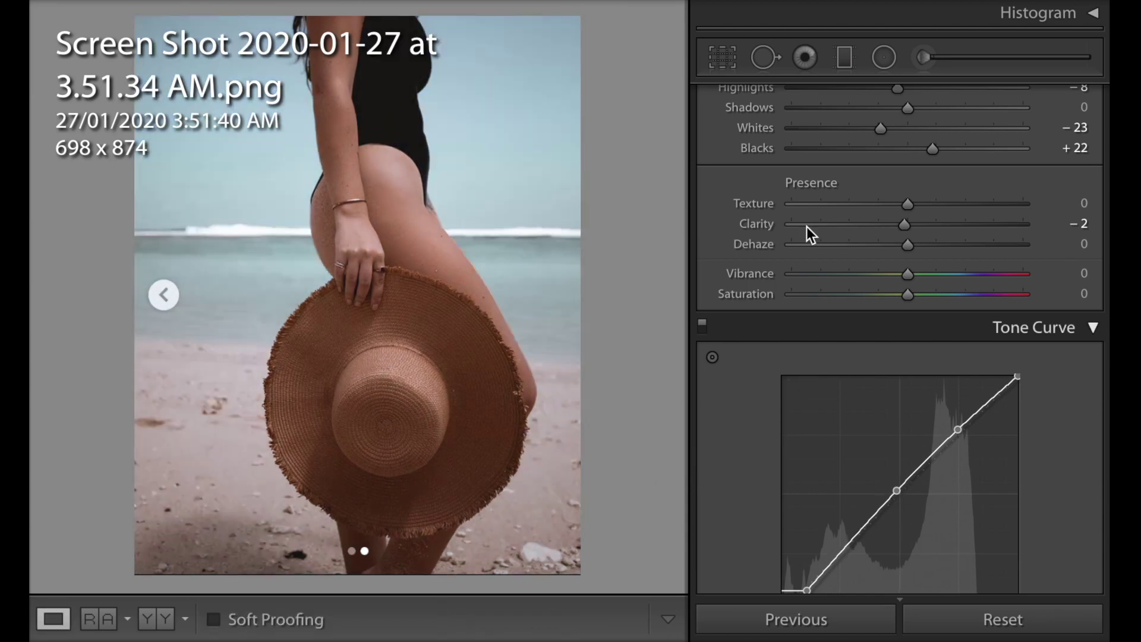
key(super+Tab)
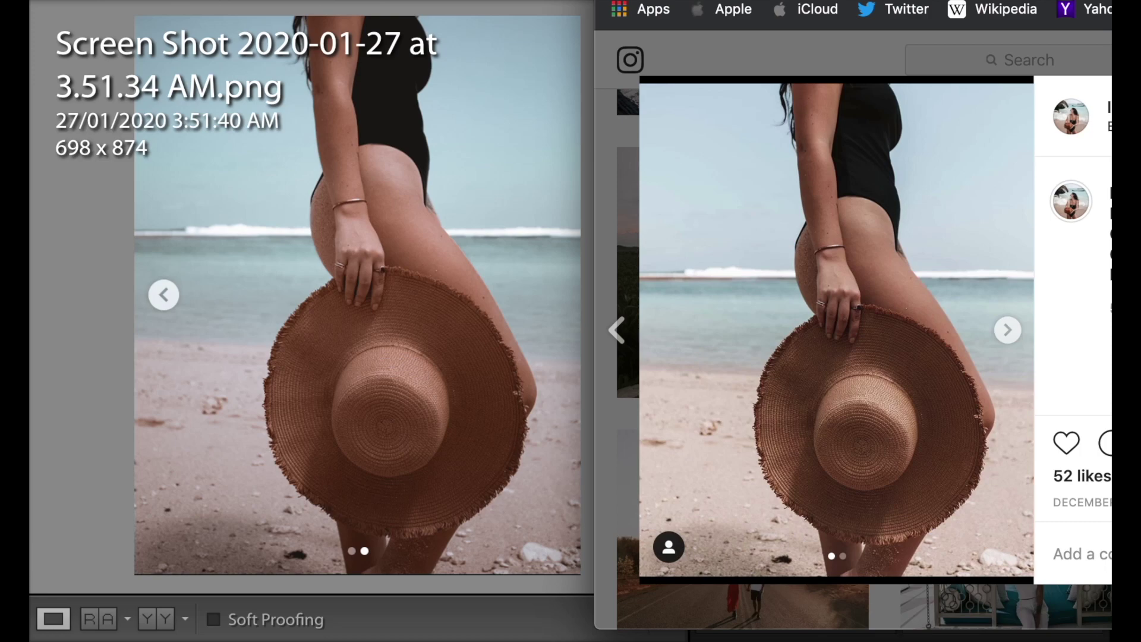